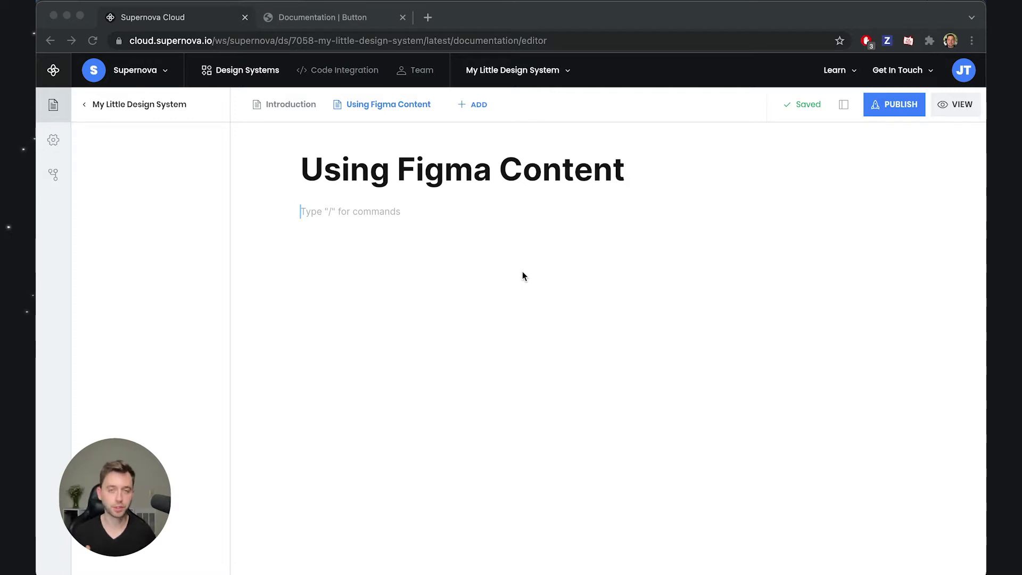
# Switch to the Figma Marketing file and scroll to its Hero Image and Icons frames.
pyautogui.click(522, 272)
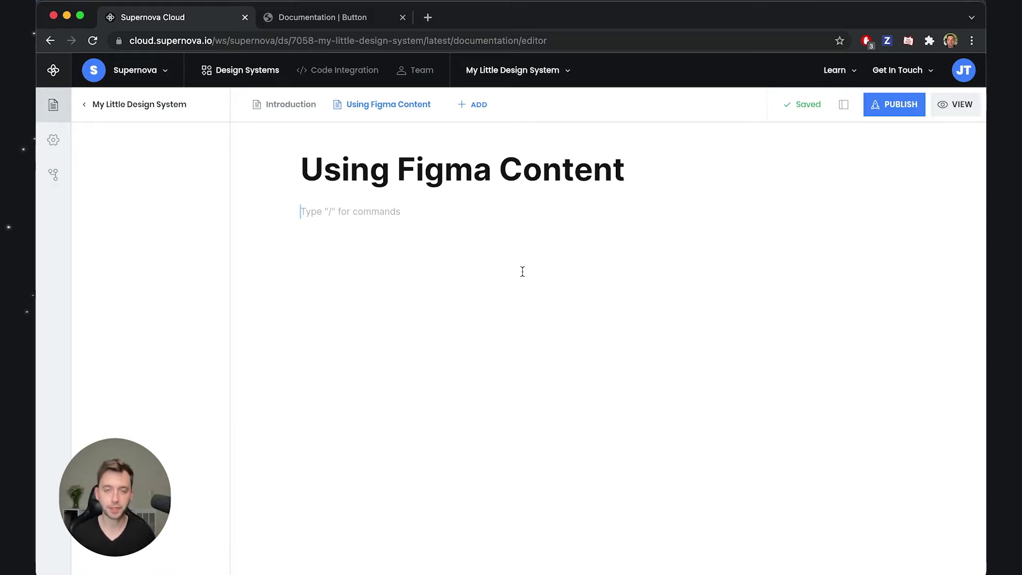
pyautogui.moveTo(433, 548)
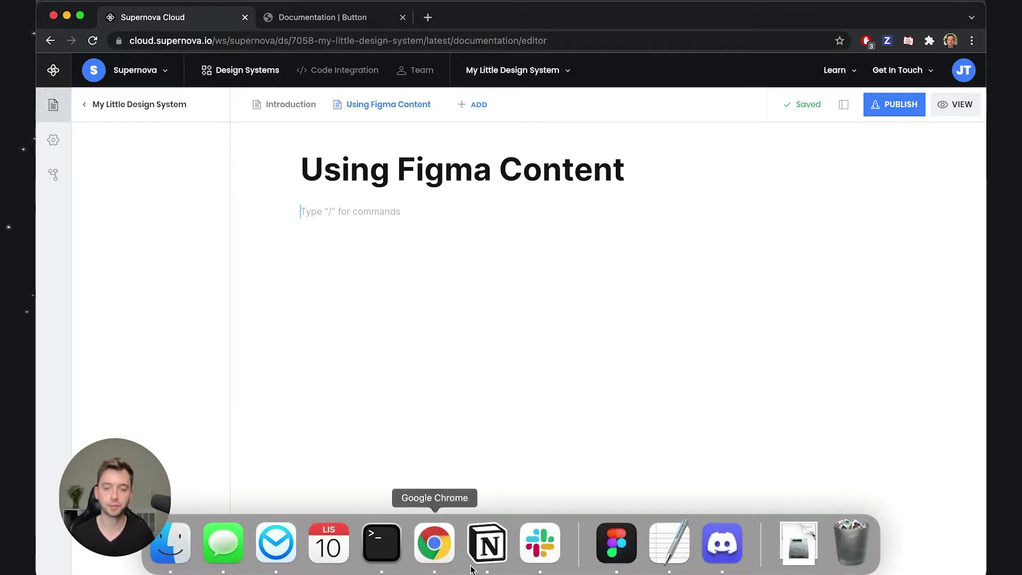
pyautogui.click(616, 542)
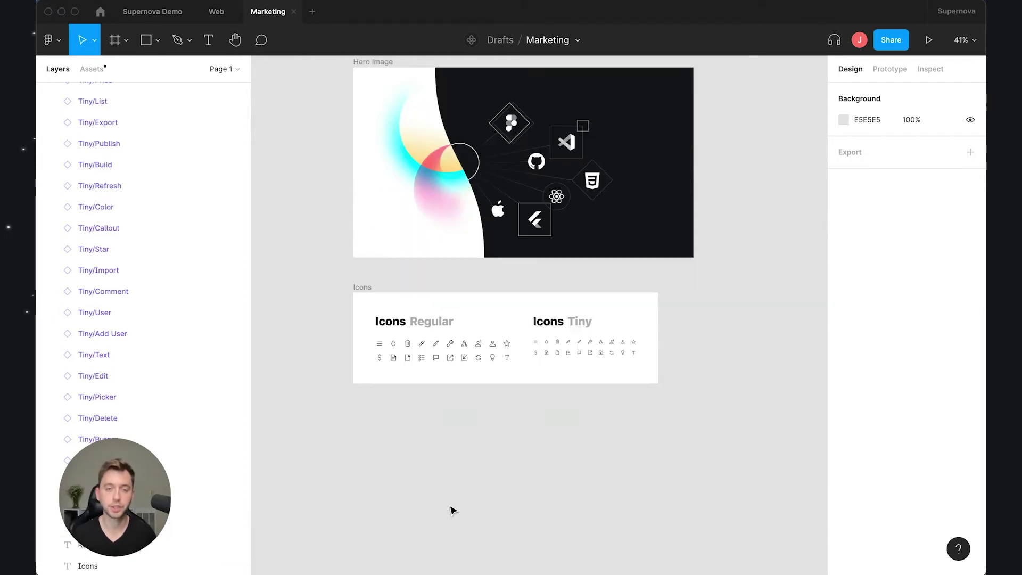
pyautogui.scroll(-3, 450, 510)
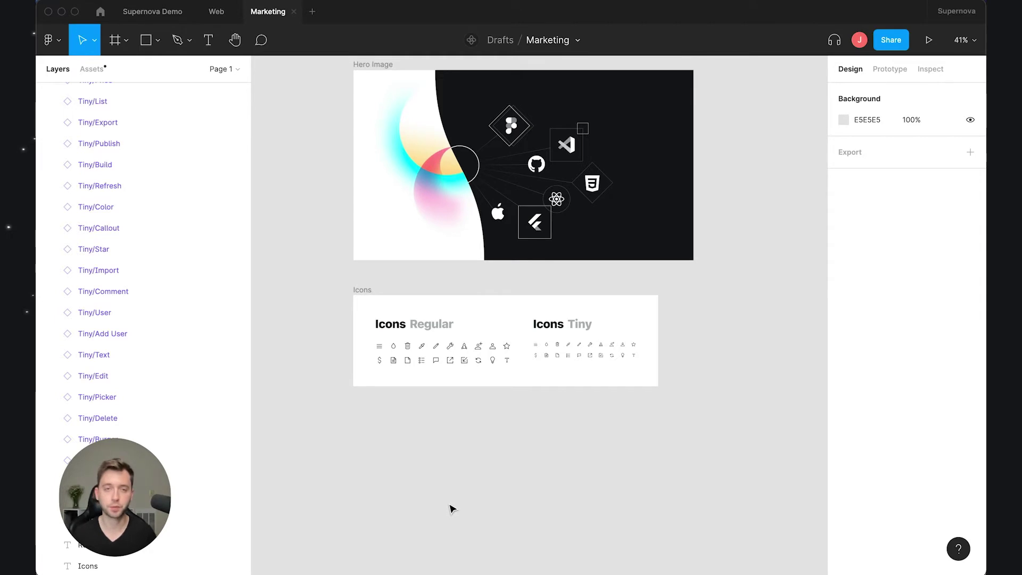
# Select the 1251×700 Hero Image frame in Figma and pan around the canvas.
pyautogui.scroll(1, 450, 511)
pyautogui.click(415, 227)
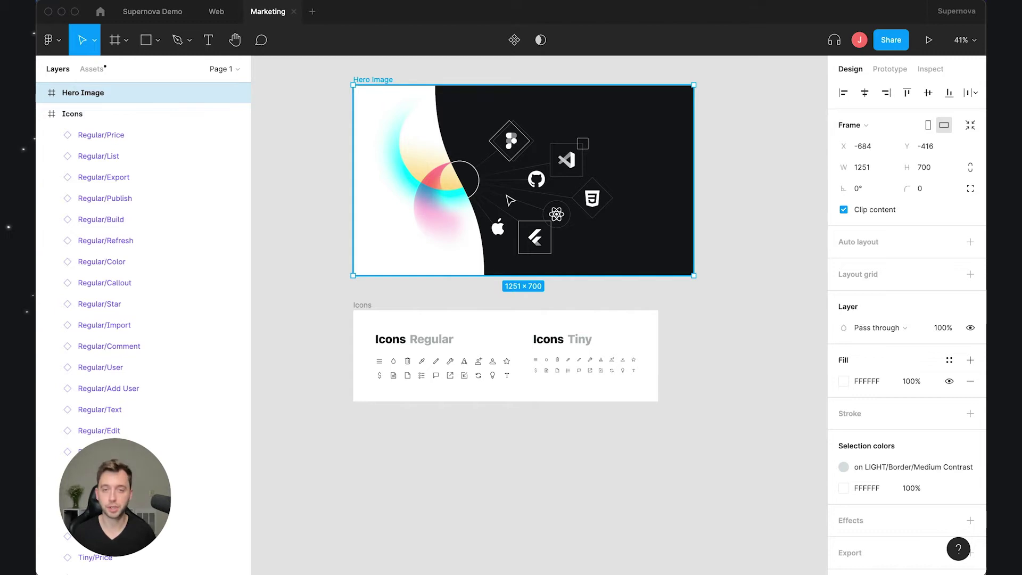
pyautogui.scroll(5, 359, 191)
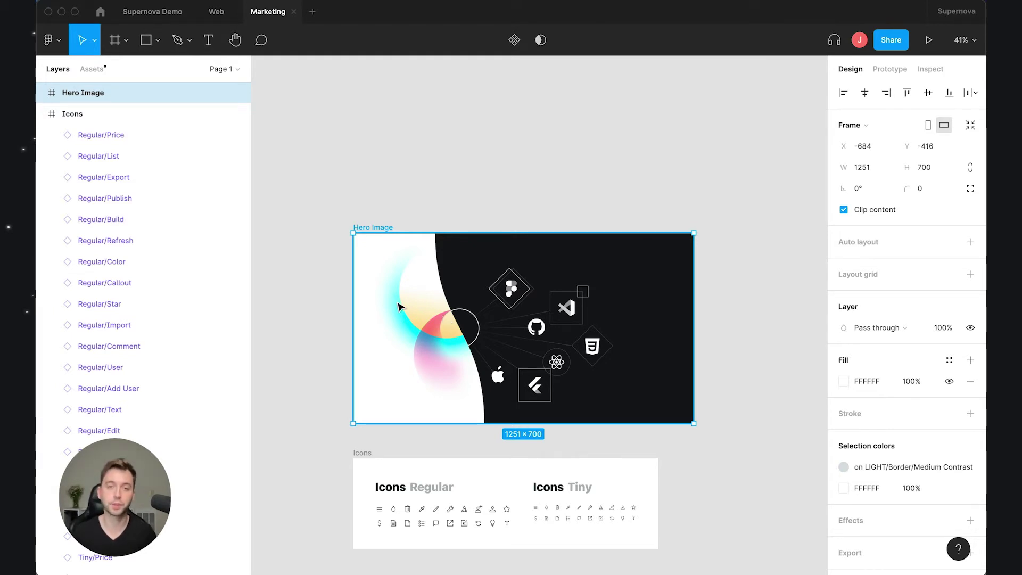
pyautogui.scroll(-3, 687, 376)
pyautogui.scroll(2, 708, 377)
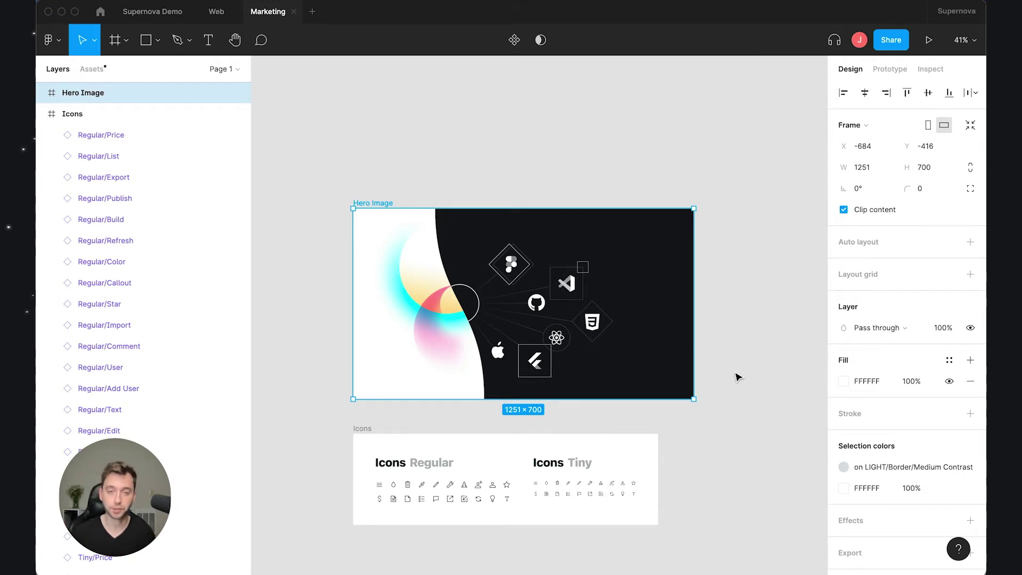
pyautogui.scroll(-3, 404, 373)
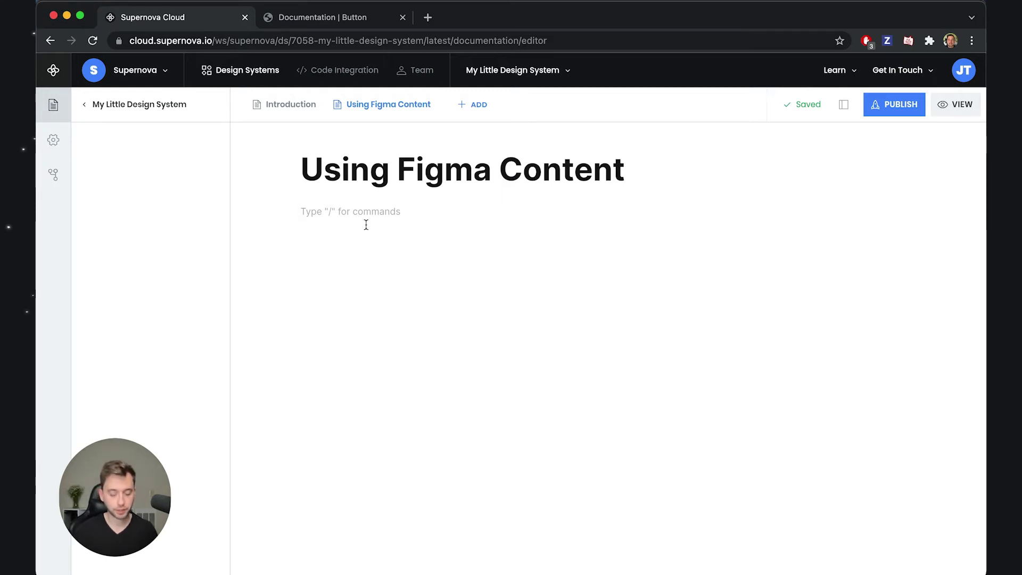
# Type /figma on the empty body line to list the Figma embed and Figma frames blocks.
pyautogui.write('/figma')
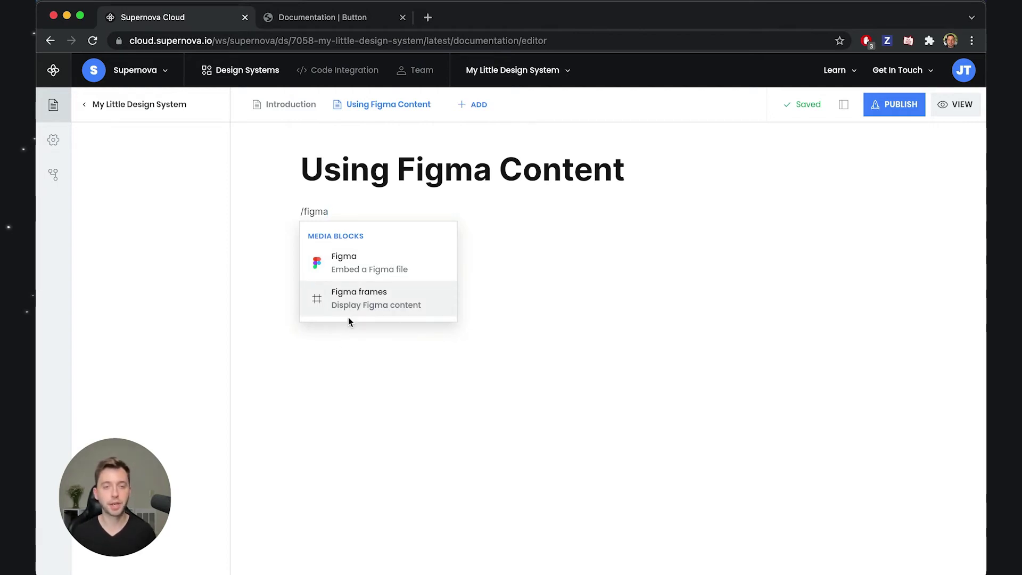
# Insert a Figma frames block and begin adding a Figma file to it.
pyautogui.click(361, 307)
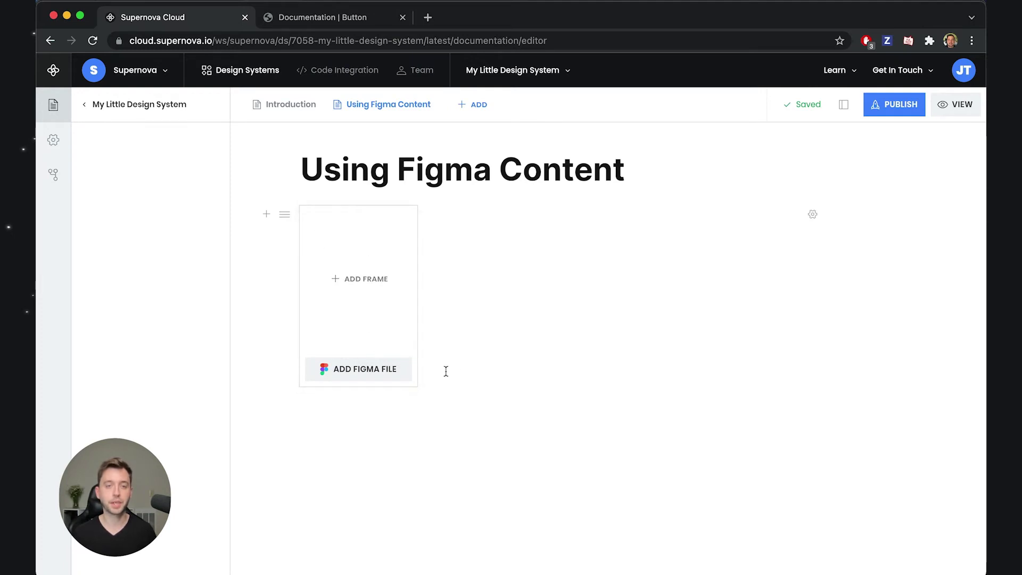
pyautogui.click(357, 282)
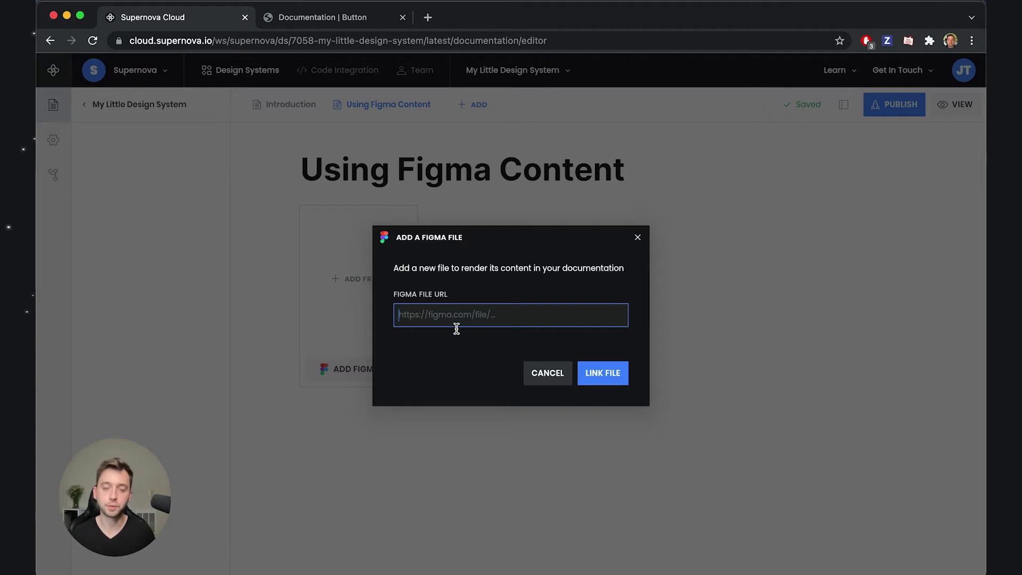
# Copy the Marketing file's Figma share link and paste it into Supernova's URL field.
pyautogui.click(614, 550)
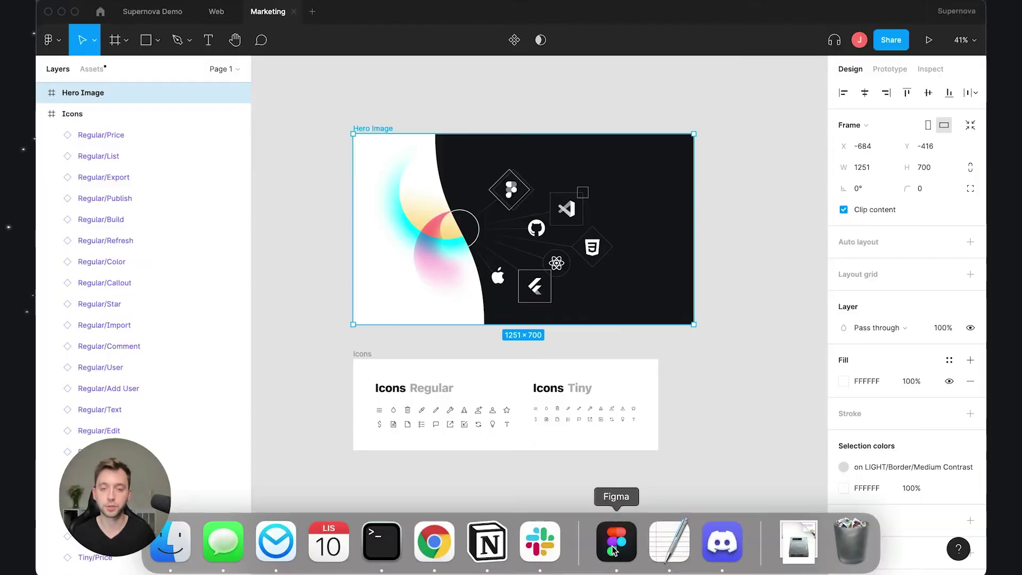
pyautogui.click(884, 39)
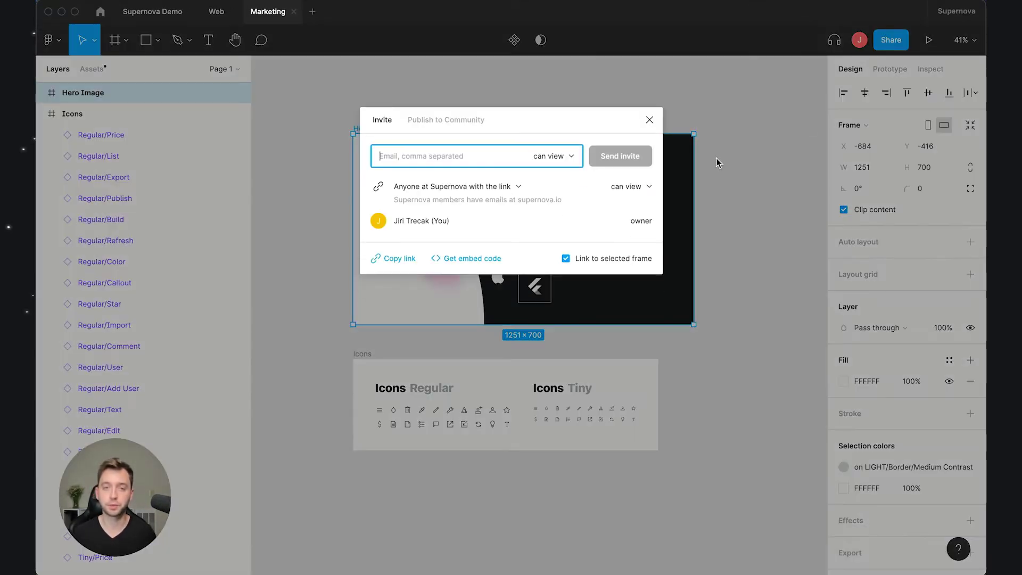
pyautogui.click(399, 259)
pyautogui.click(649, 120)
pyautogui.press('super+Tab')
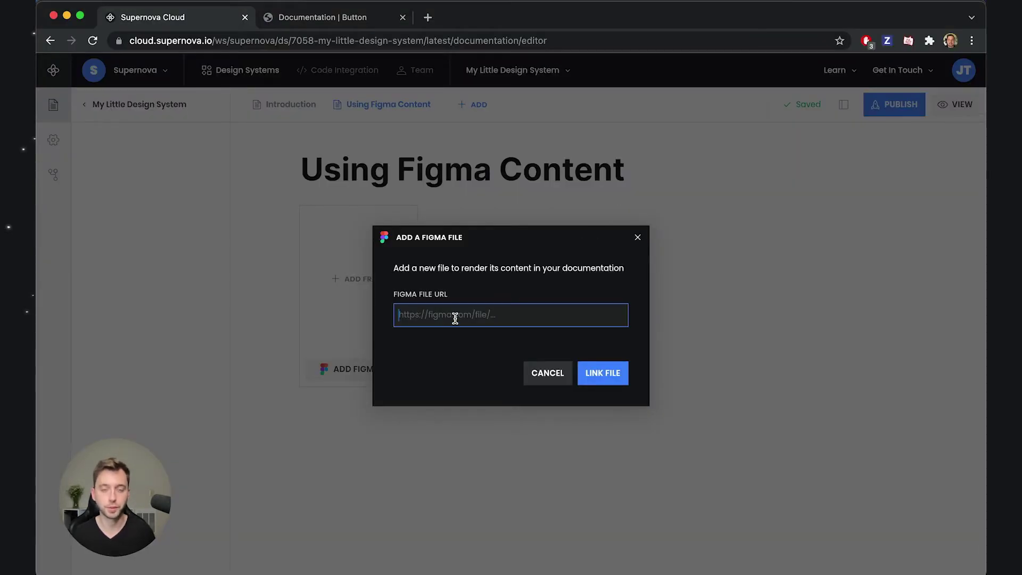
pyautogui.press('super+v')
# Link the Marketing Figma file and expand Page 1 to list its frames.
pyautogui.click(603, 372)
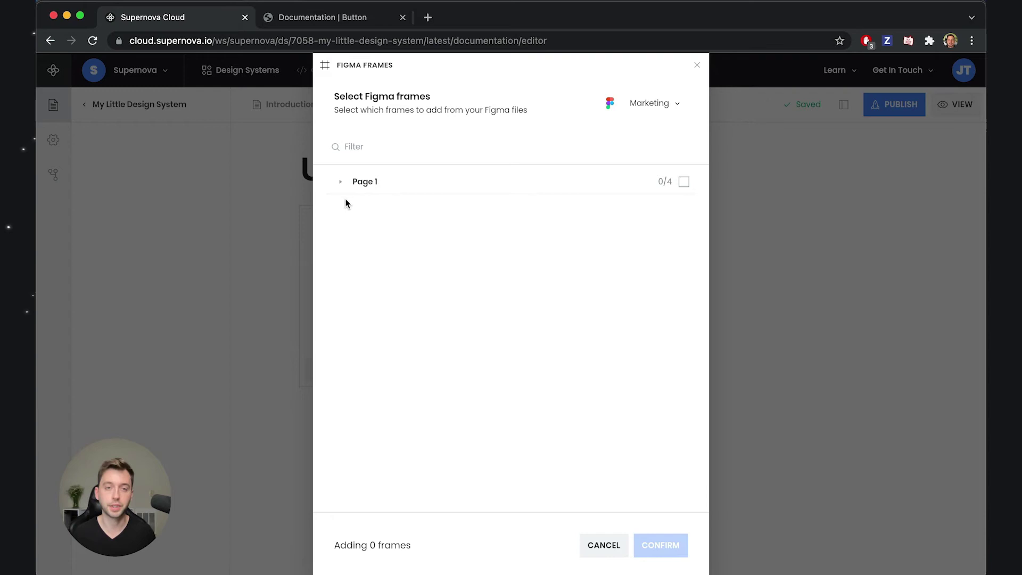
pyautogui.click(340, 181)
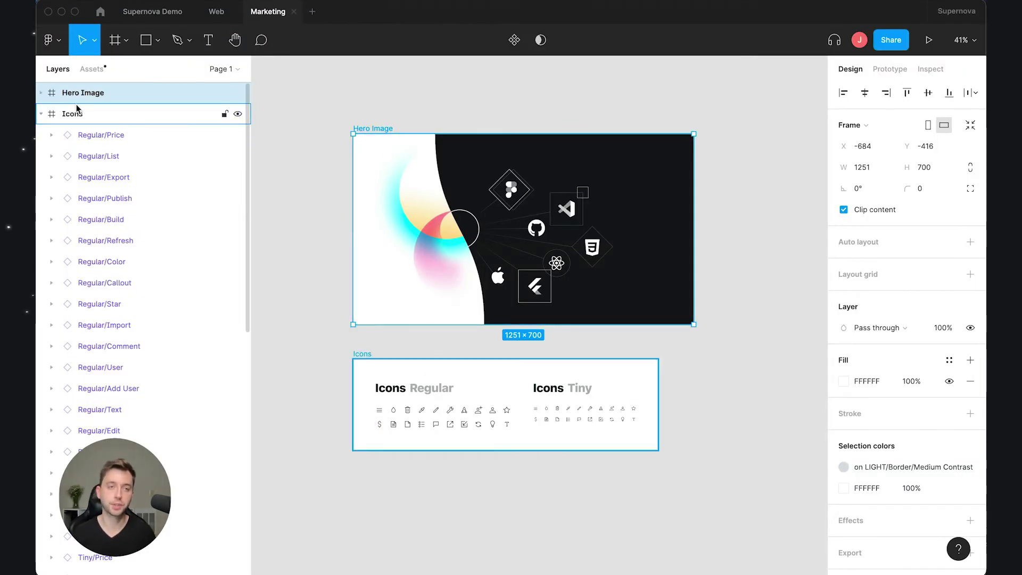
# Collapse the Icons and Hero Image layers in Figma's Layers panel.
pyautogui.click(41, 114)
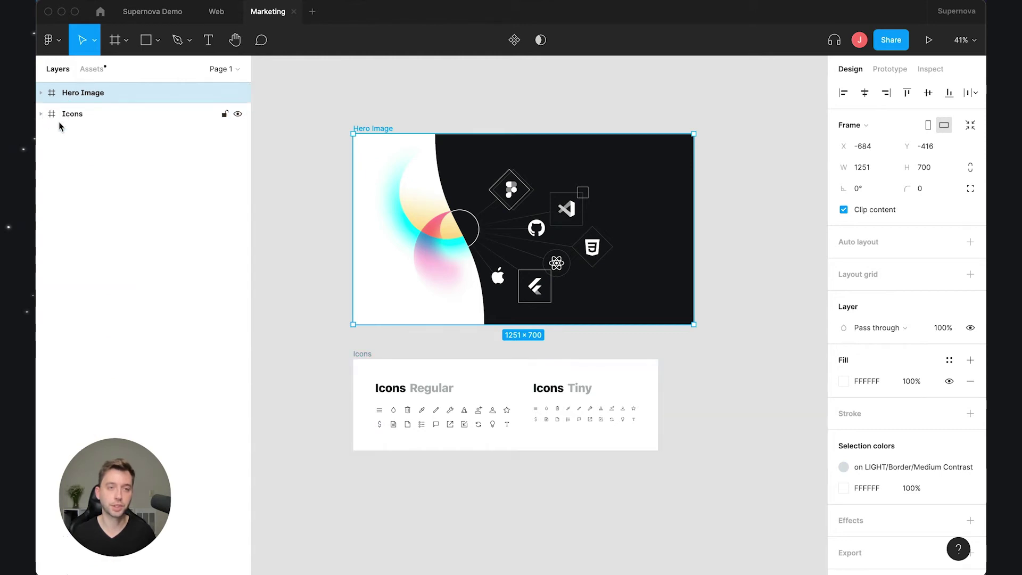
pyautogui.click(41, 93)
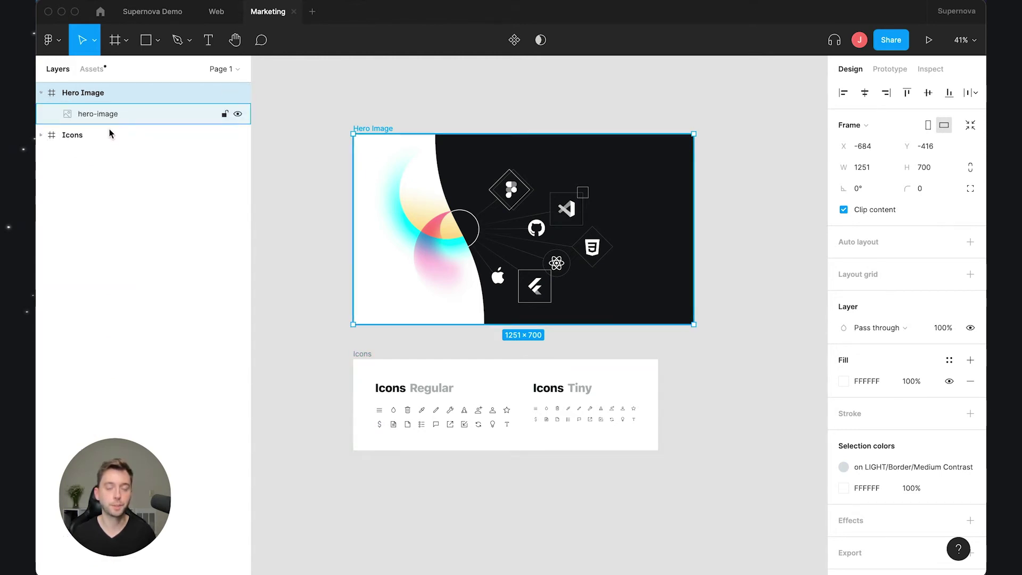
pyautogui.click(41, 93)
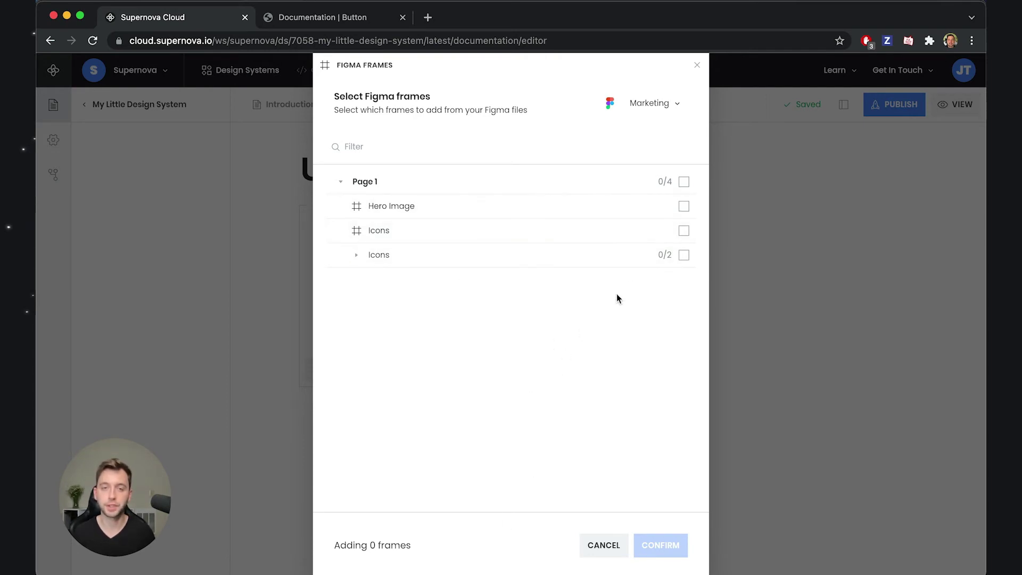
# Tick Hero Image in the frame picker and confirm to embed it on the page.
pyautogui.click(683, 206)
pyautogui.click(659, 544)
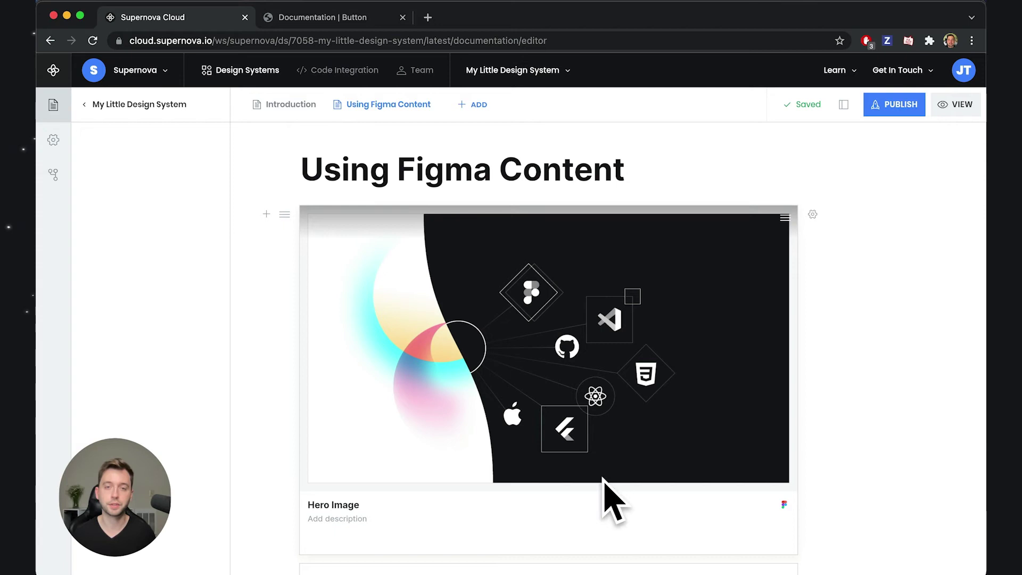
pyautogui.scroll(-1, 872, 418)
pyautogui.scroll(1, 871, 421)
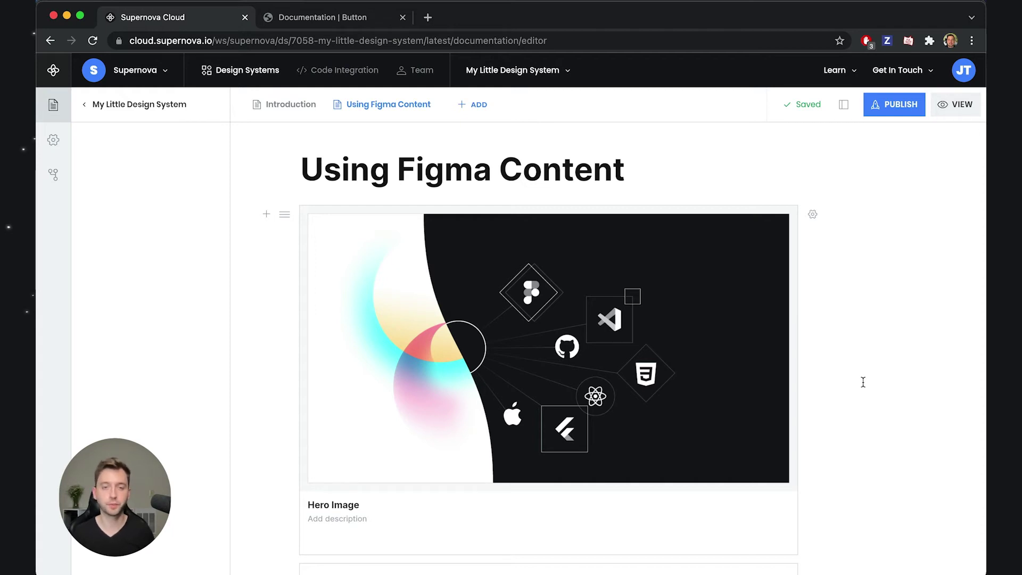
pyautogui.scroll(-5, 863, 381)
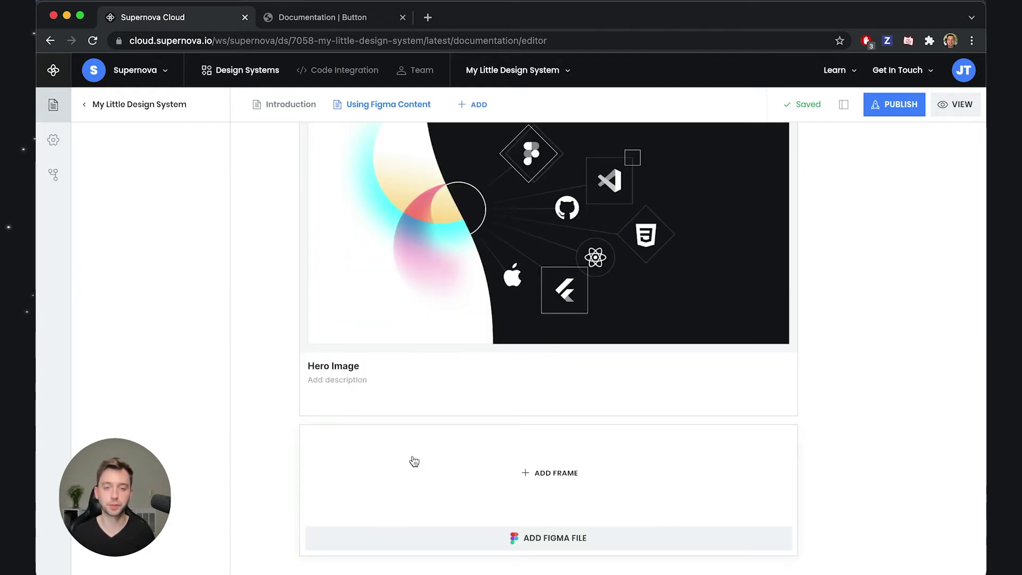
# Embed the Icons frame from Page 1 in the empty block below the Hero Image.
pyautogui.click(525, 475)
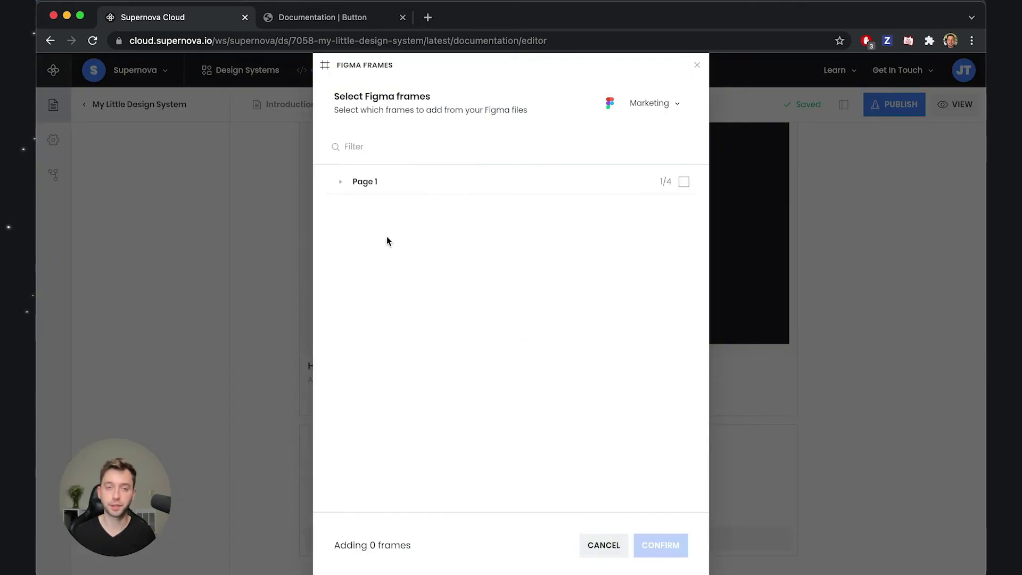
pyautogui.click(351, 182)
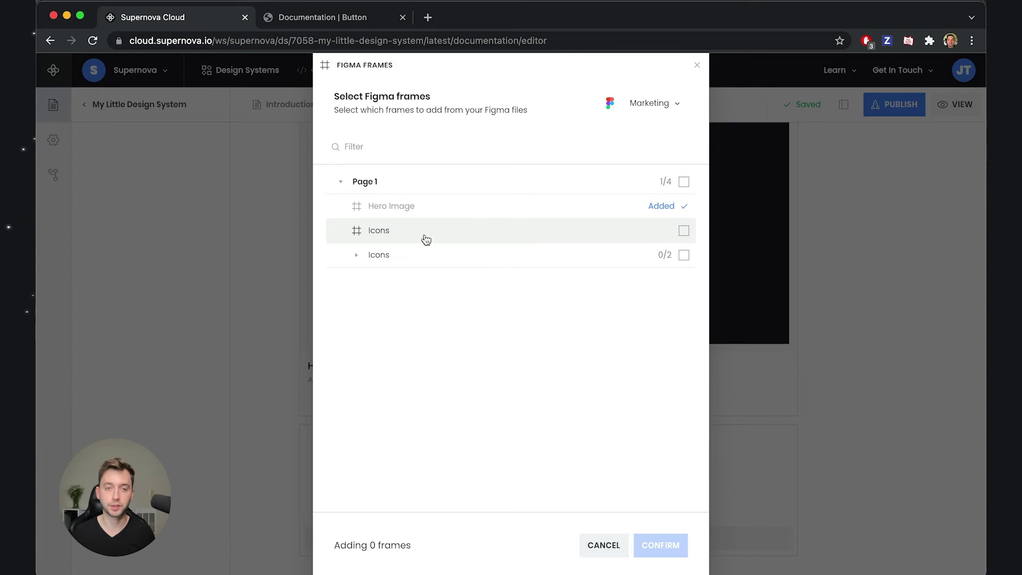
pyautogui.click(683, 230)
pyautogui.click(655, 550)
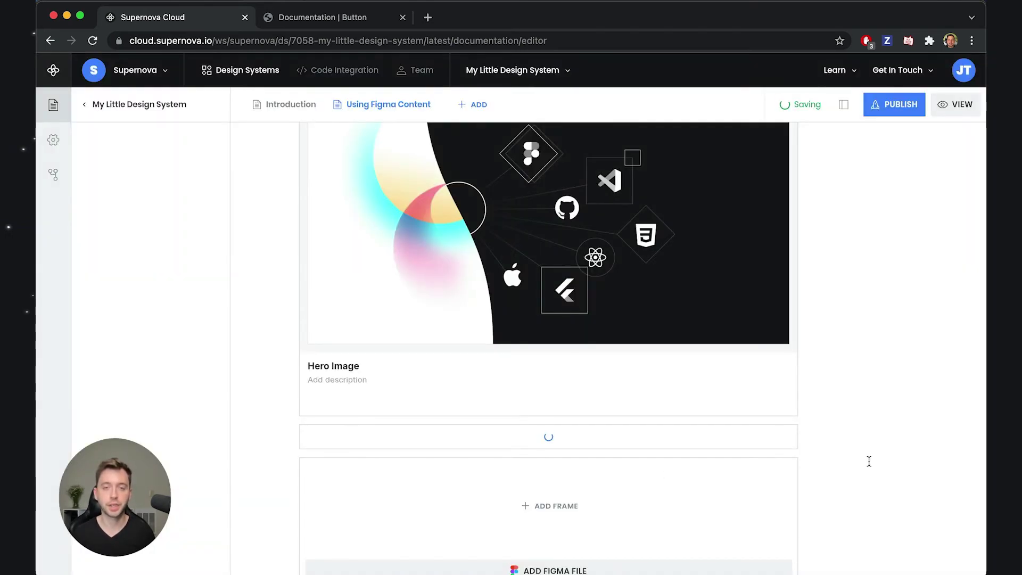
pyautogui.scroll(-2, 867, 461)
pyautogui.scroll(4, 888, 431)
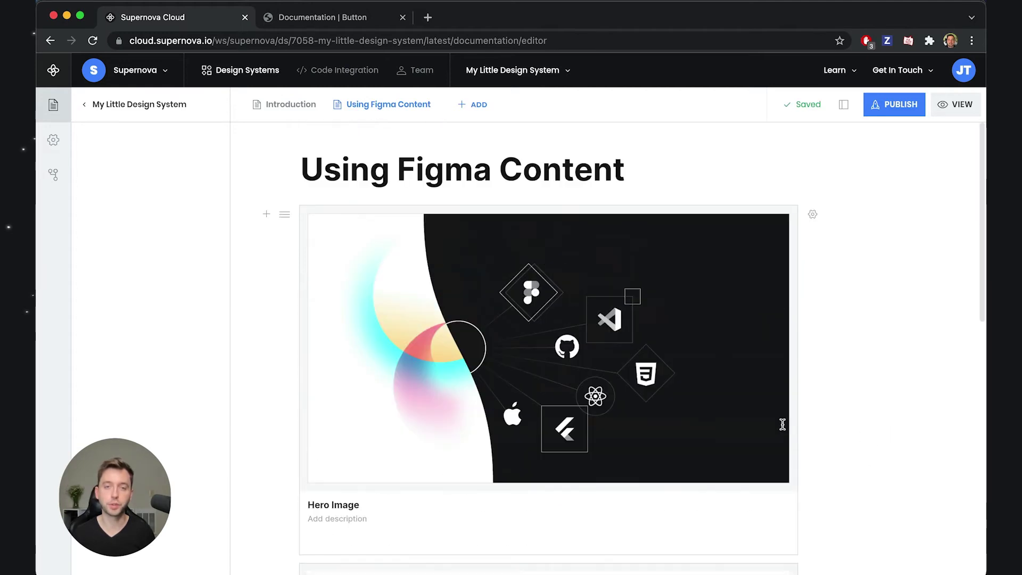
pyautogui.scroll(-6, 522, 354)
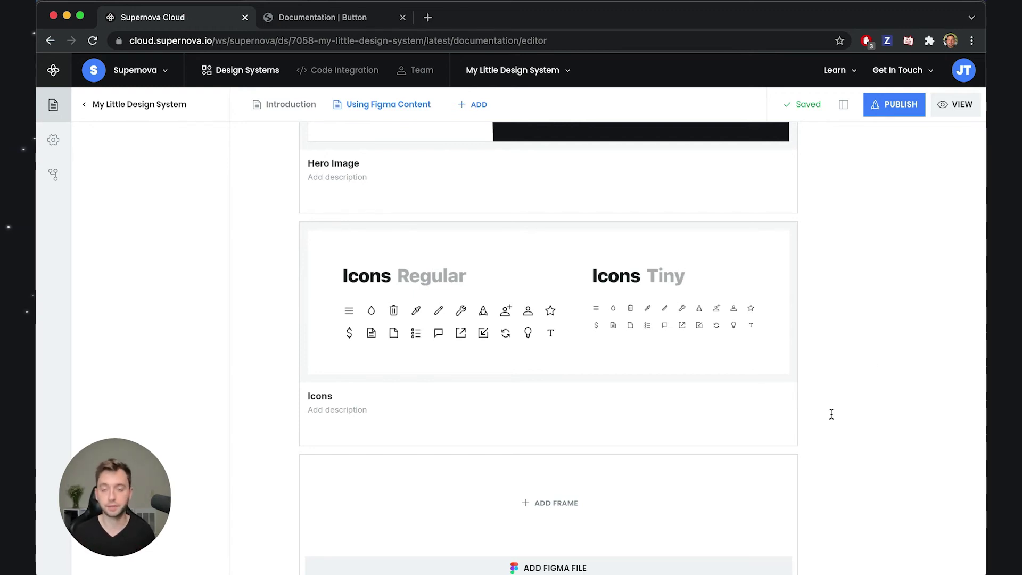
pyautogui.scroll(5, 829, 414)
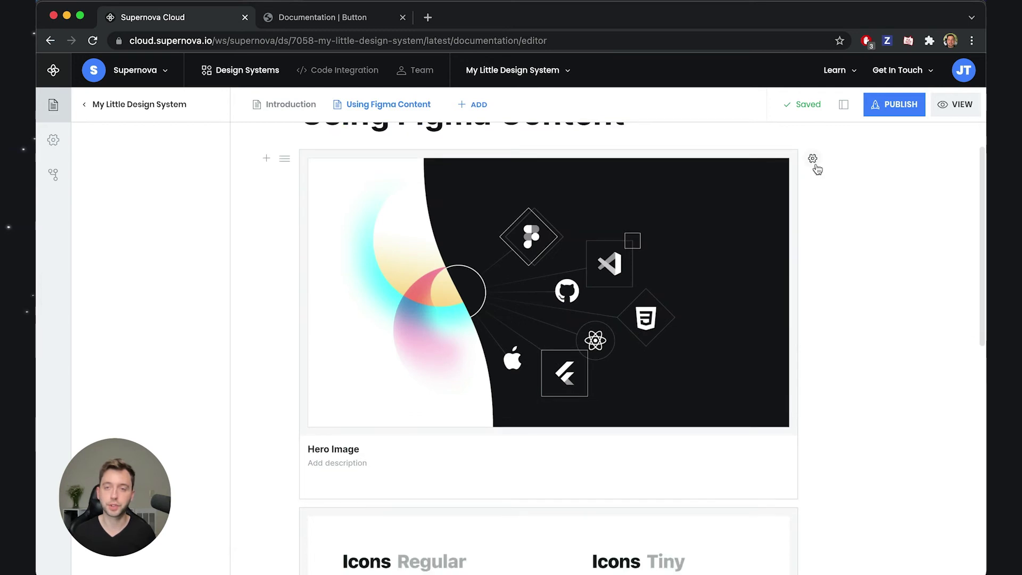
# Lay out the frames block as a three-column grid and review the page.
pyautogui.click(812, 158)
pyautogui.moveTo(923, 244)
pyautogui.mouseDown()
pyautogui.moveTo(870, 249)
pyautogui.moveTo(926, 252)
pyautogui.mouseUp()
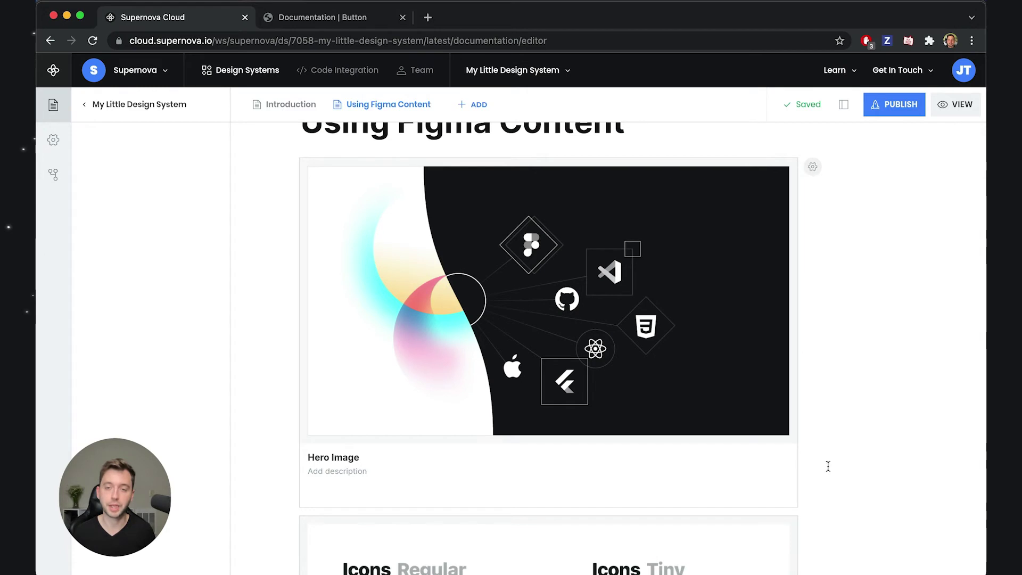
pyautogui.scroll(-3, 425, 430)
pyautogui.scroll(-1, 604, 443)
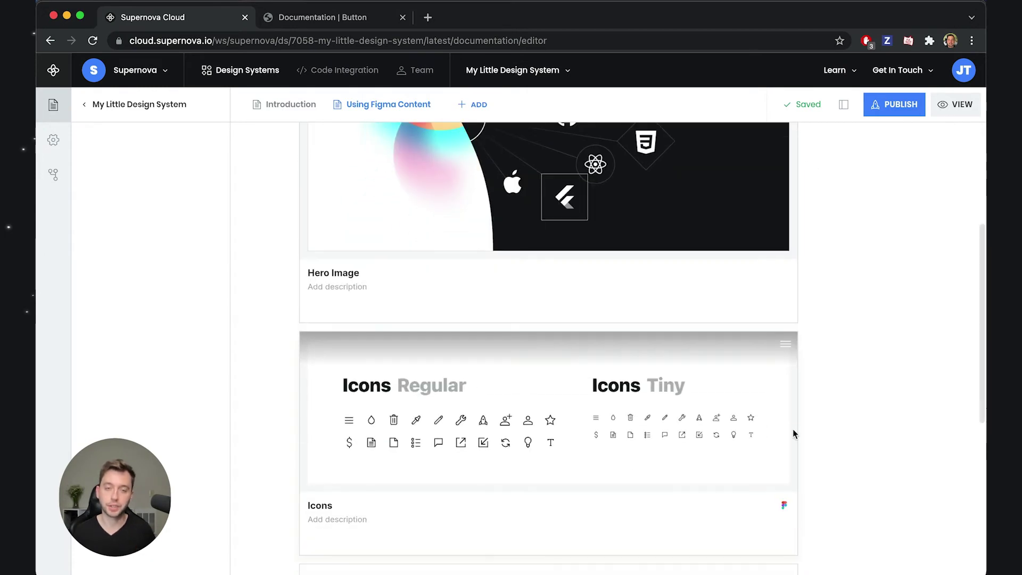
pyautogui.scroll(2, 819, 419)
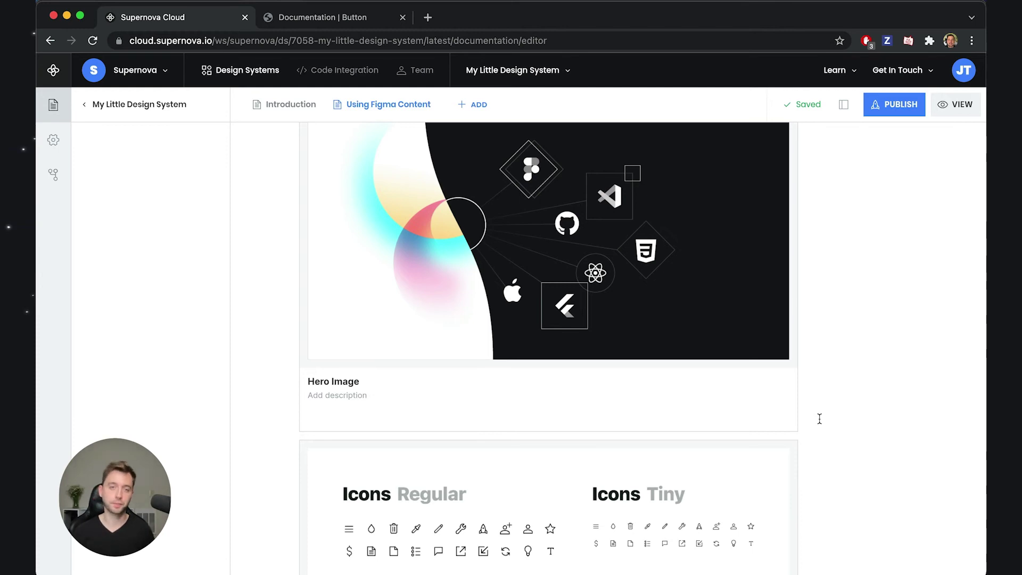
pyautogui.scroll(2, 830, 424)
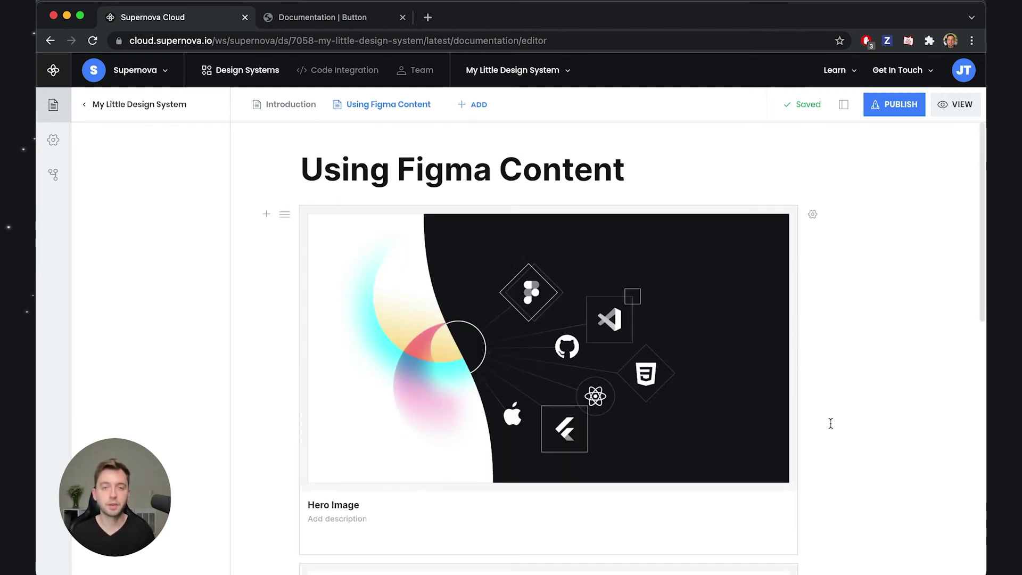
pyautogui.scroll(-3, 830, 423)
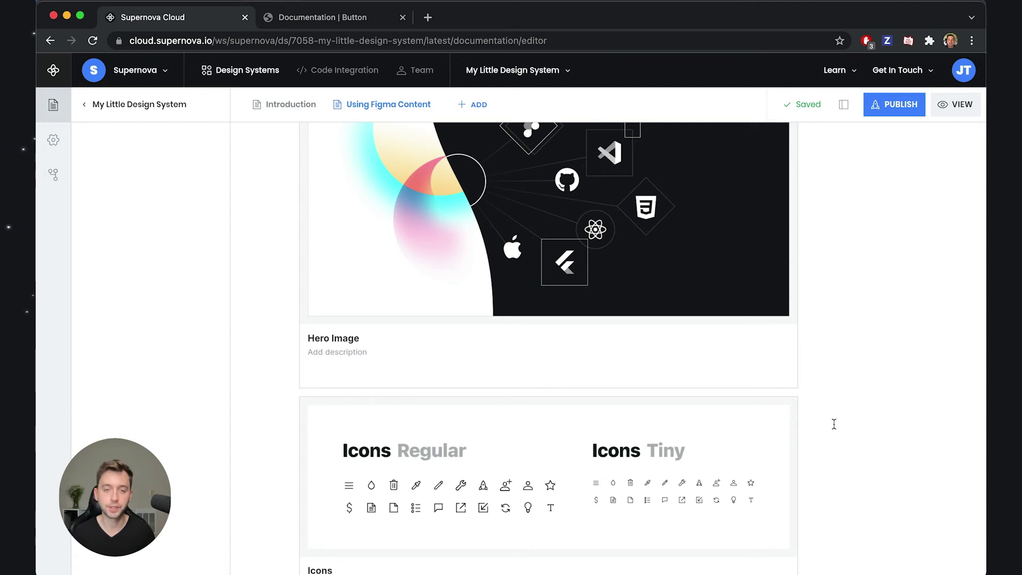
pyautogui.scroll(1, 834, 423)
pyautogui.scroll(-2, 834, 423)
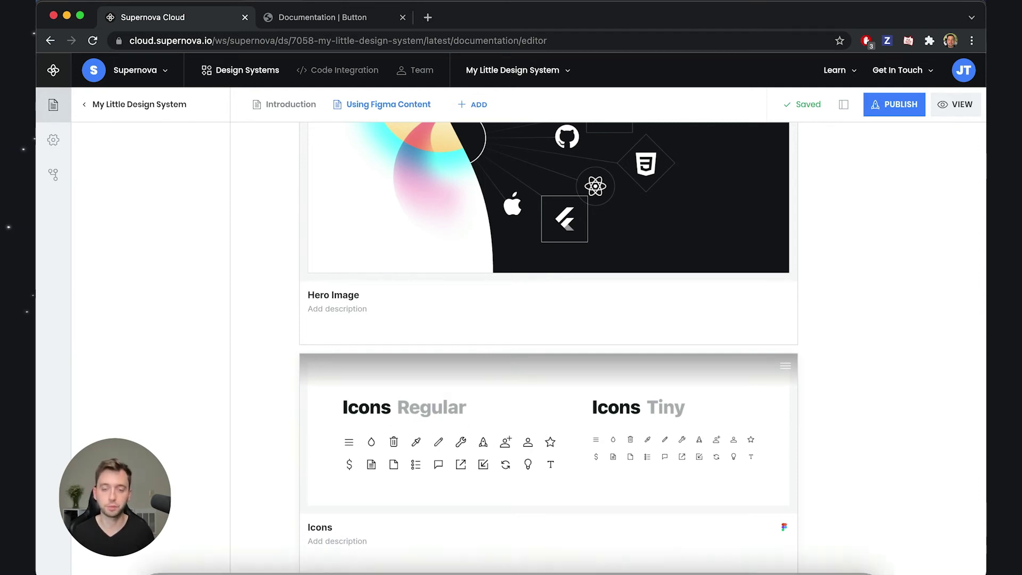
# Change the fill of the Regular text in the Icons frame to teal.
pyautogui.click(612, 551)
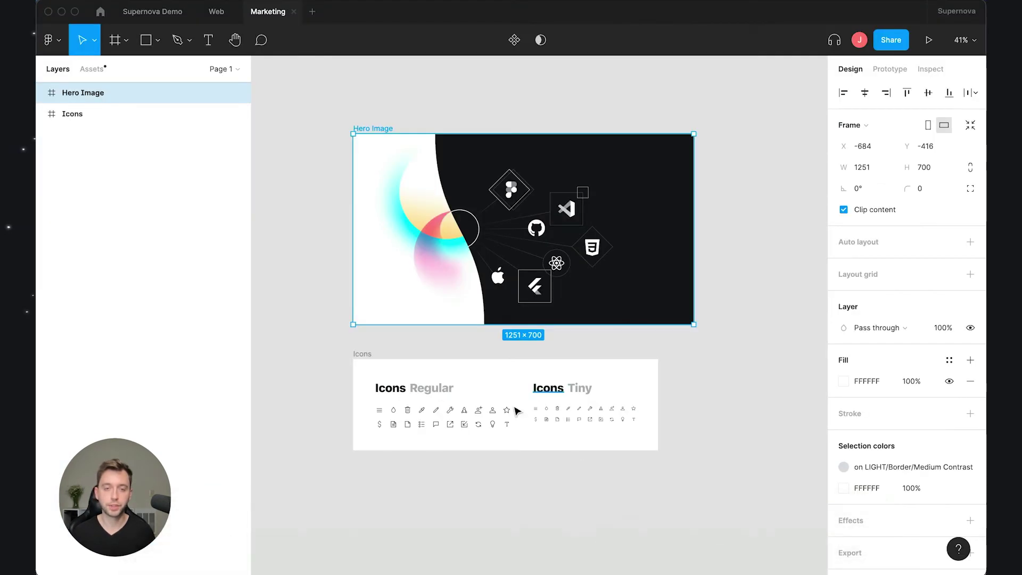
pyautogui.click(420, 396)
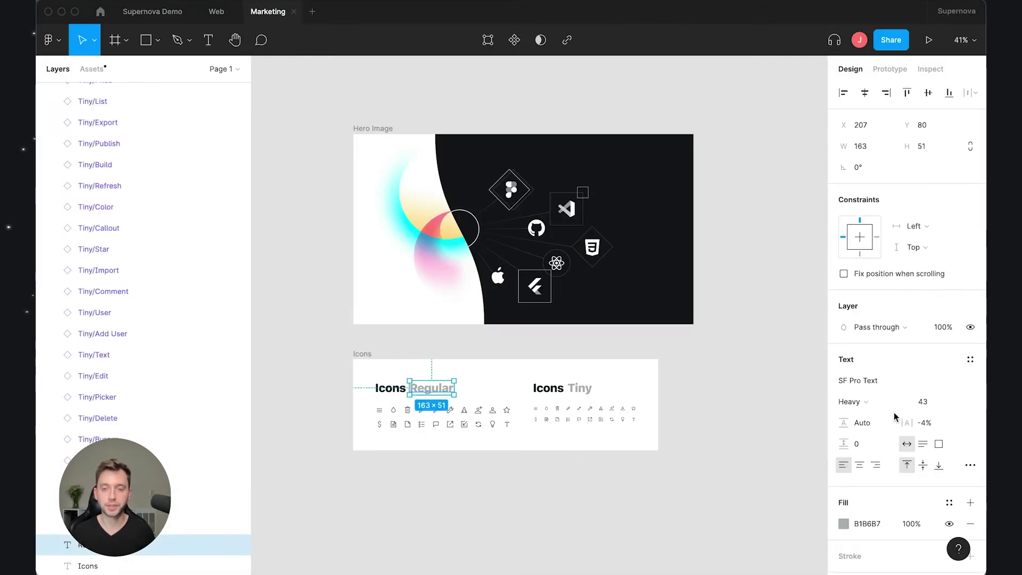
pyautogui.click(844, 523)
pyautogui.moveTo(797, 343); pyautogui.dragTo(807, 298)
pyautogui.click(582, 506)
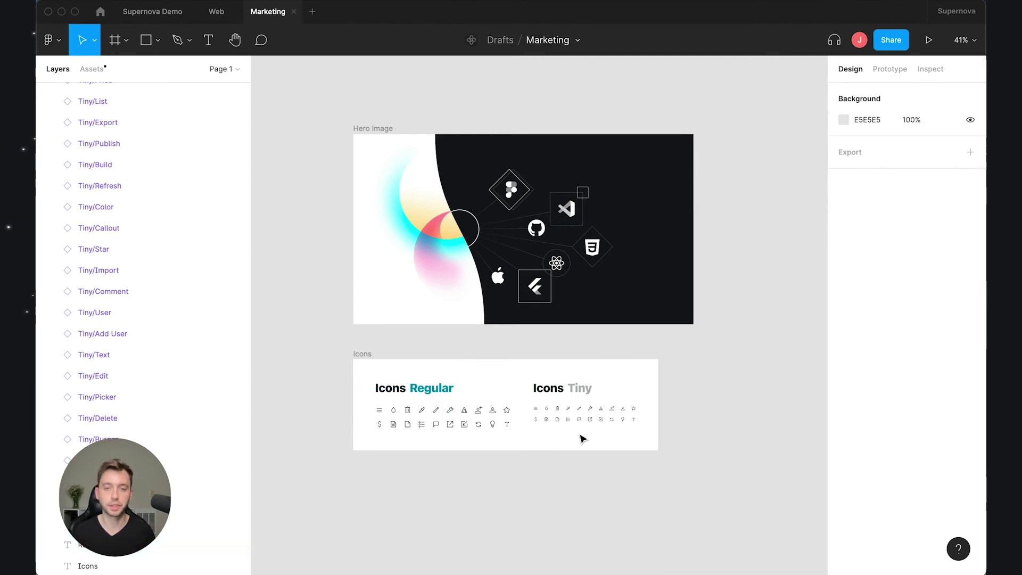
# Detach the Tiny text's colour style and set its fill to purple B833E7.
pyautogui.click(580, 389)
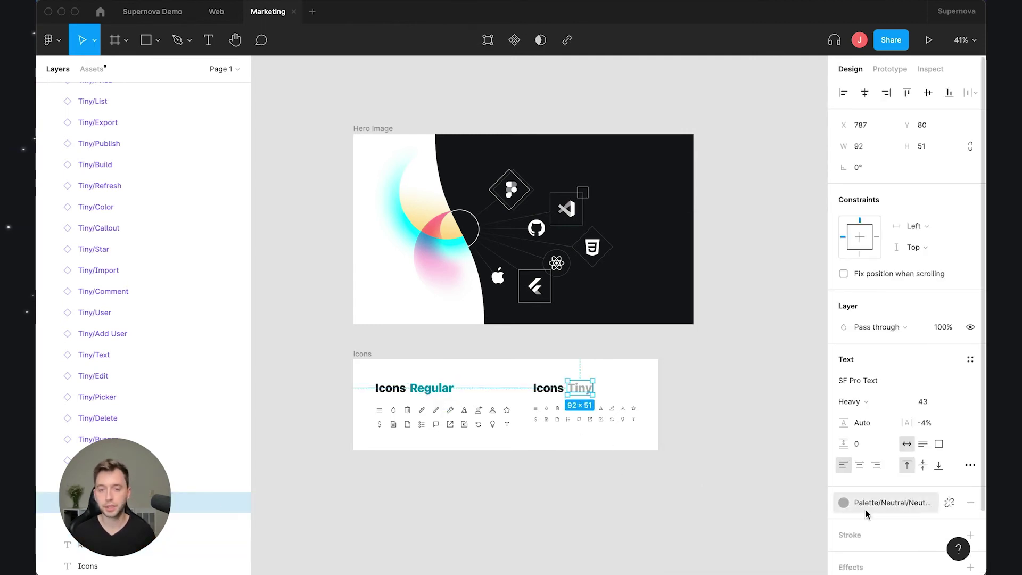
pyautogui.scroll(-2, 870, 507)
pyautogui.click(949, 429)
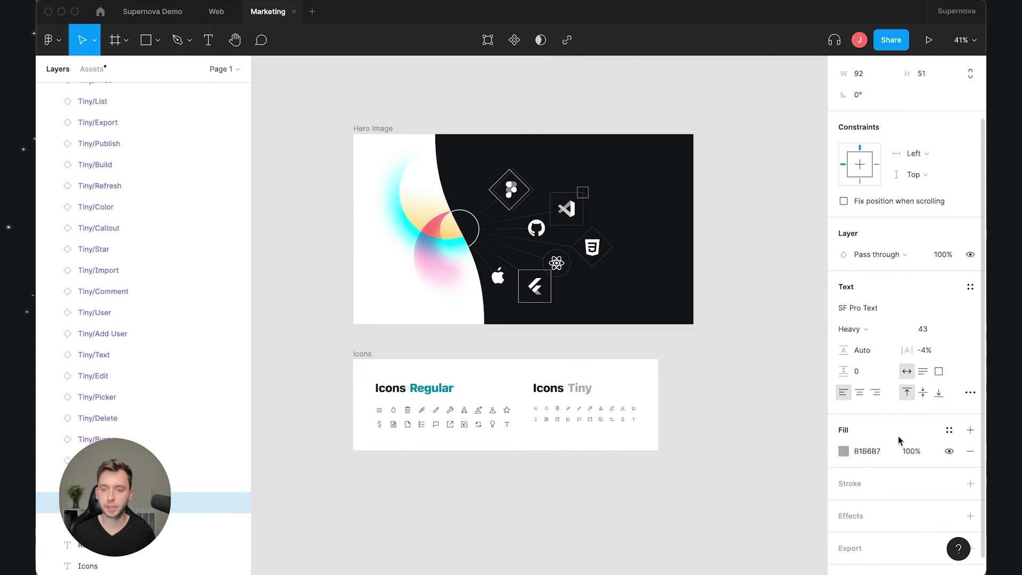
pyautogui.click(846, 454)
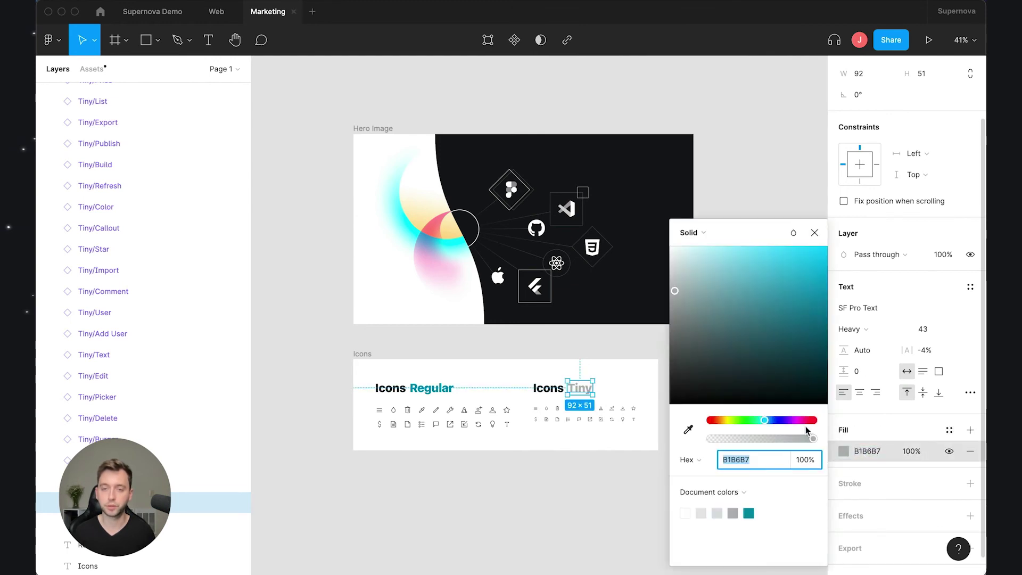
pyautogui.moveTo(806, 426); pyautogui.dragTo(792, 420)
pyautogui.moveTo(798, 298); pyautogui.dragTo(792, 269)
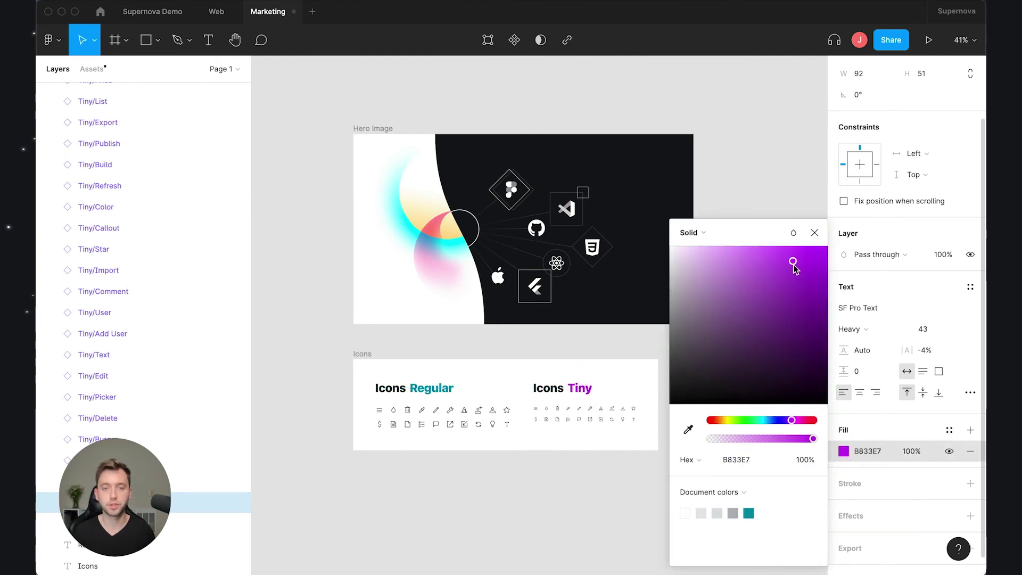
pyautogui.click(769, 155)
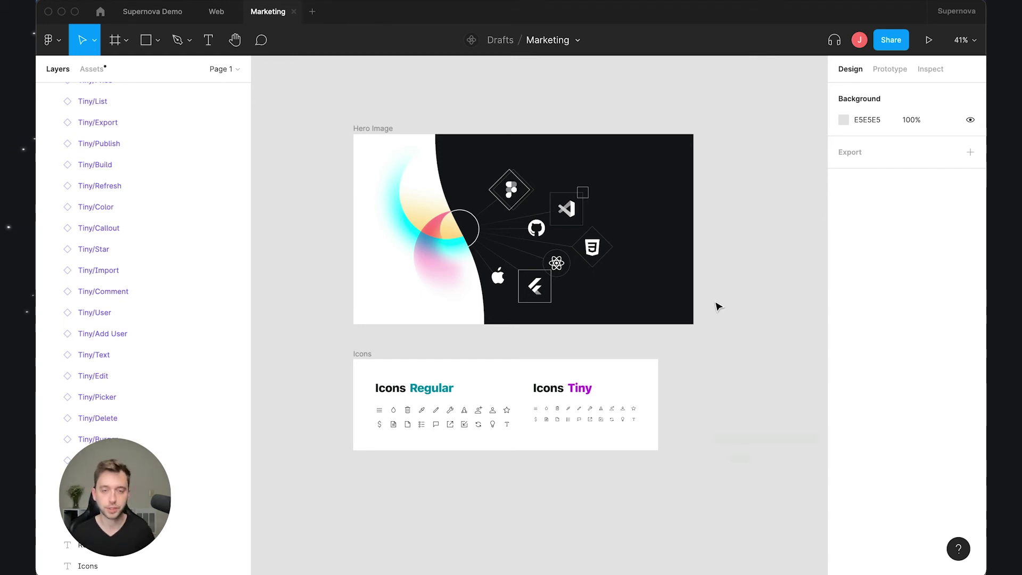
# Save the teal and purple icon heading changes as a Figma version titled 'New Version'.
pyautogui.press('super+alt+s')
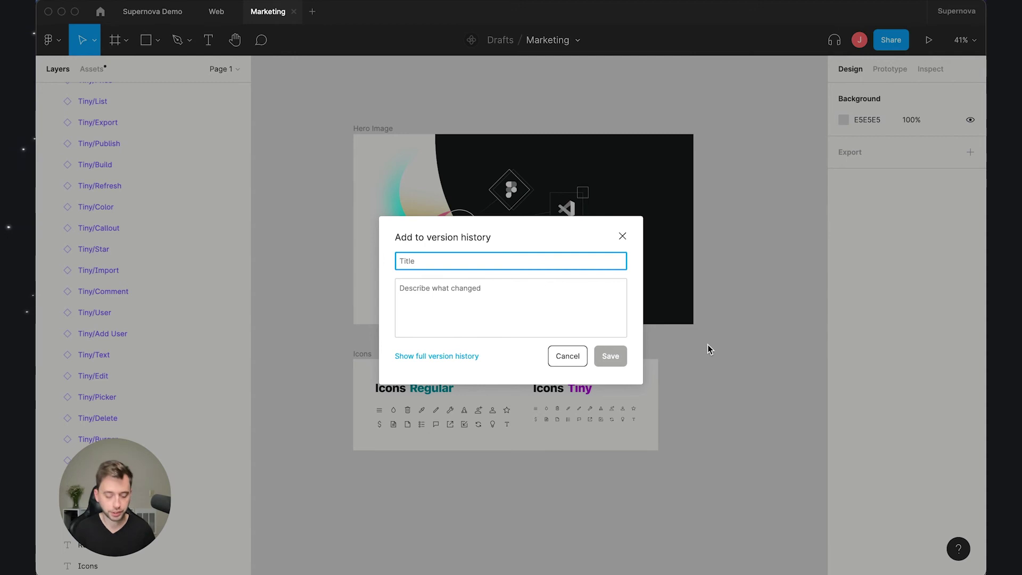
pyautogui.write('New Version')
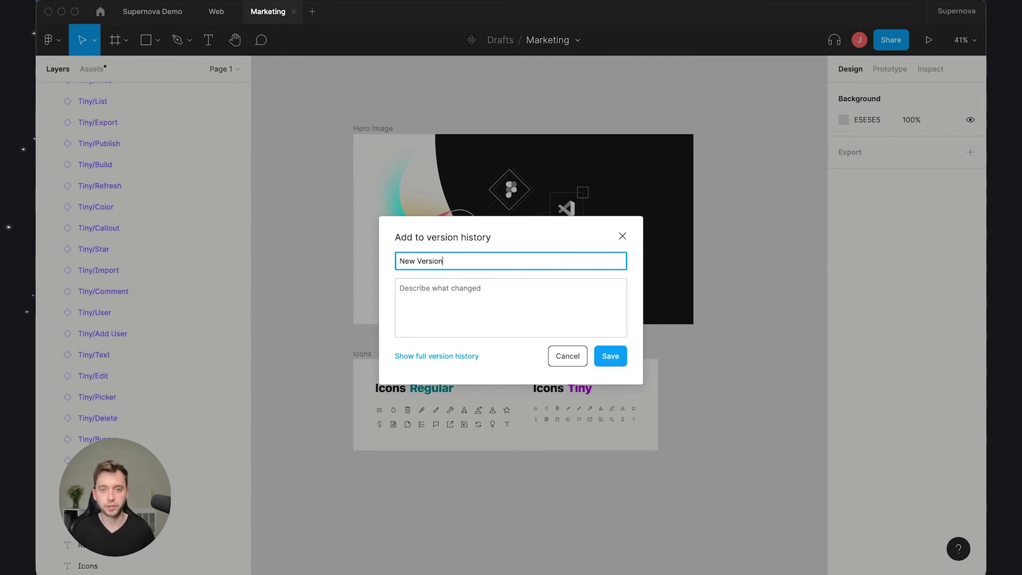
pyautogui.click(611, 355)
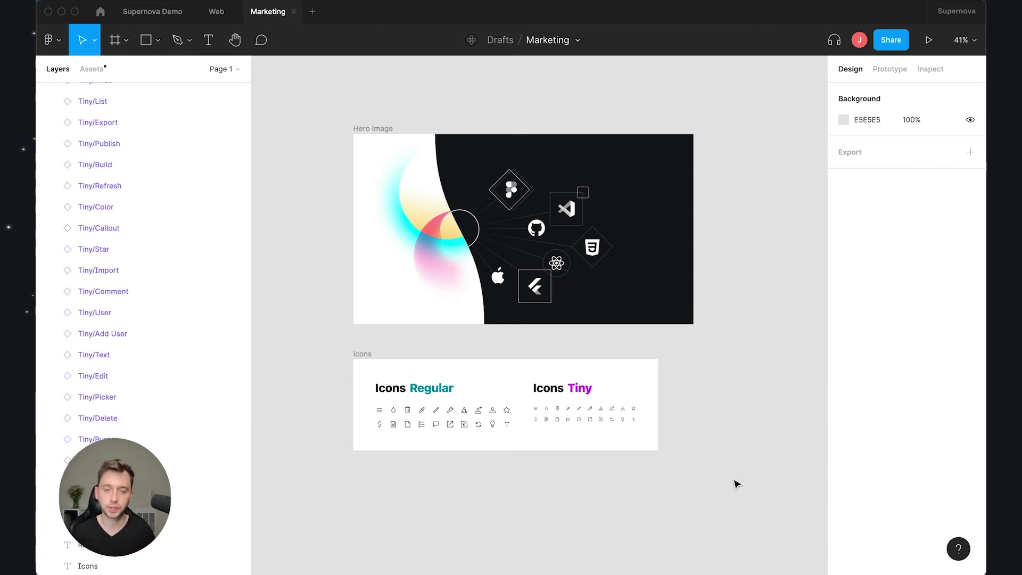
# Switch back to Chrome and scroll Supernova's Using Figma Content page to the unchanged grey Icons headings.
pyautogui.moveTo(486, 556)
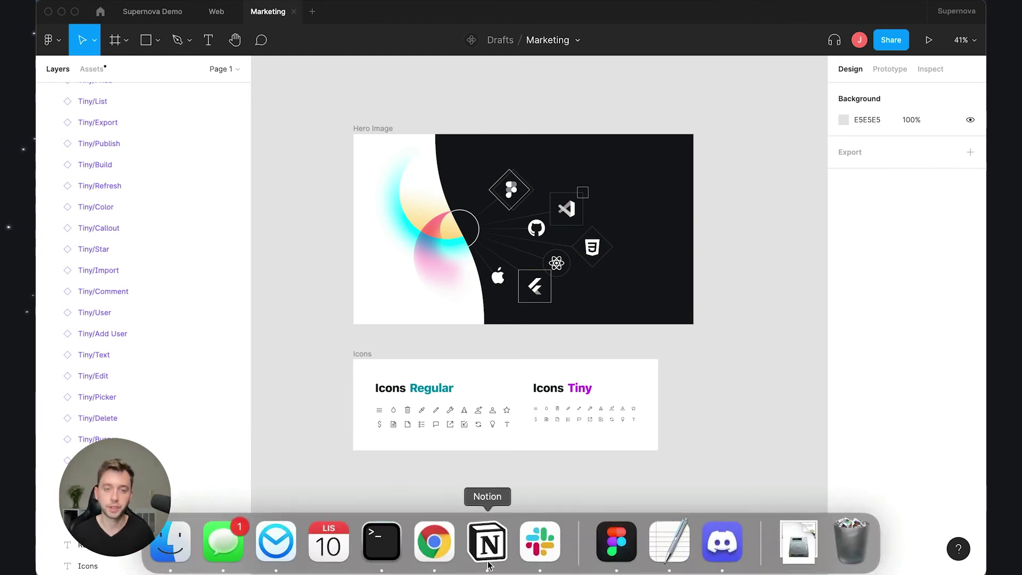
pyautogui.click(431, 543)
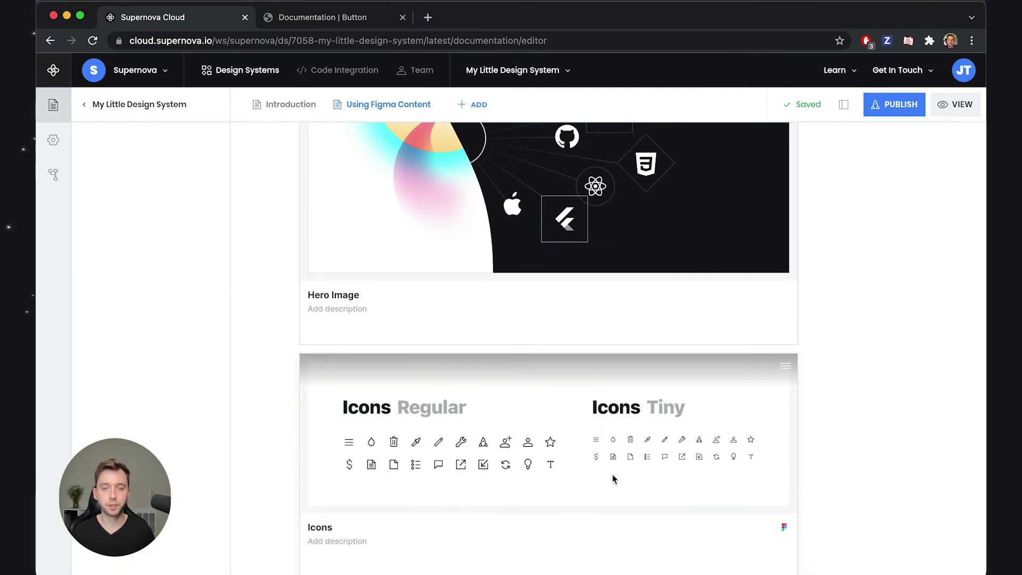
pyautogui.scroll(-1, 760, 451)
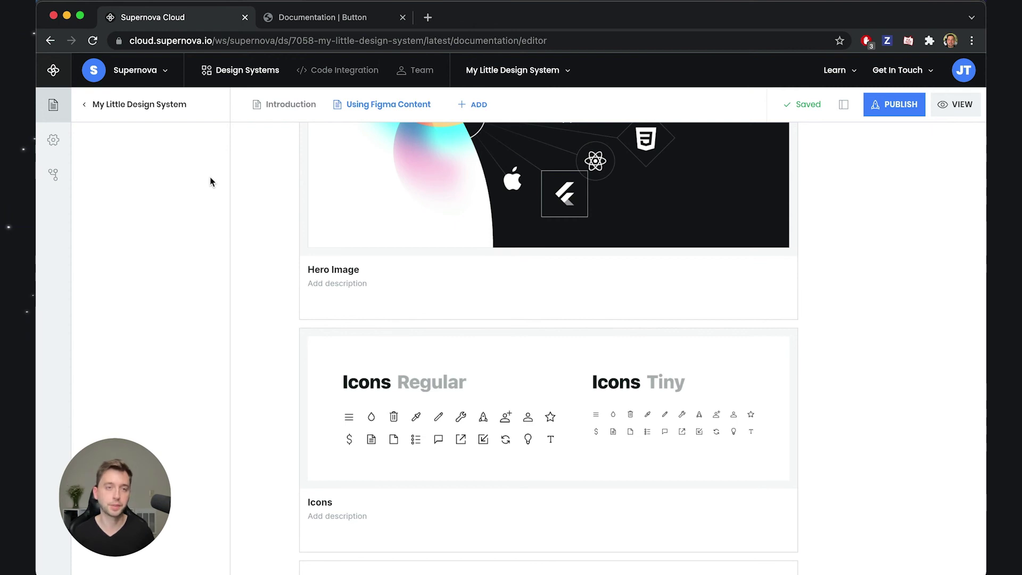
# From the My Little Design System overview's FIGMA sources, get updates for the linked documentation file.
pyautogui.click(128, 112)
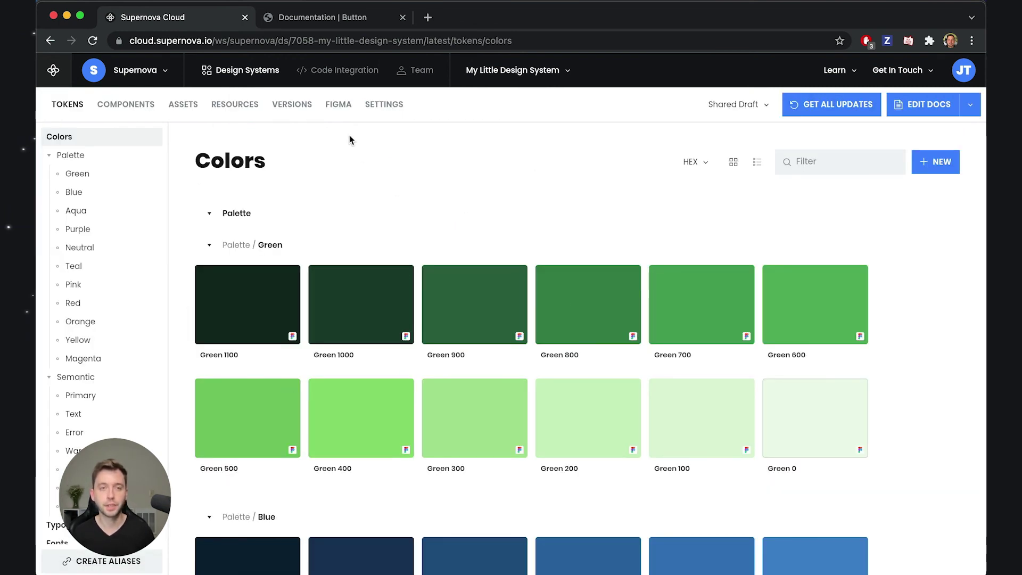
pyautogui.click(343, 109)
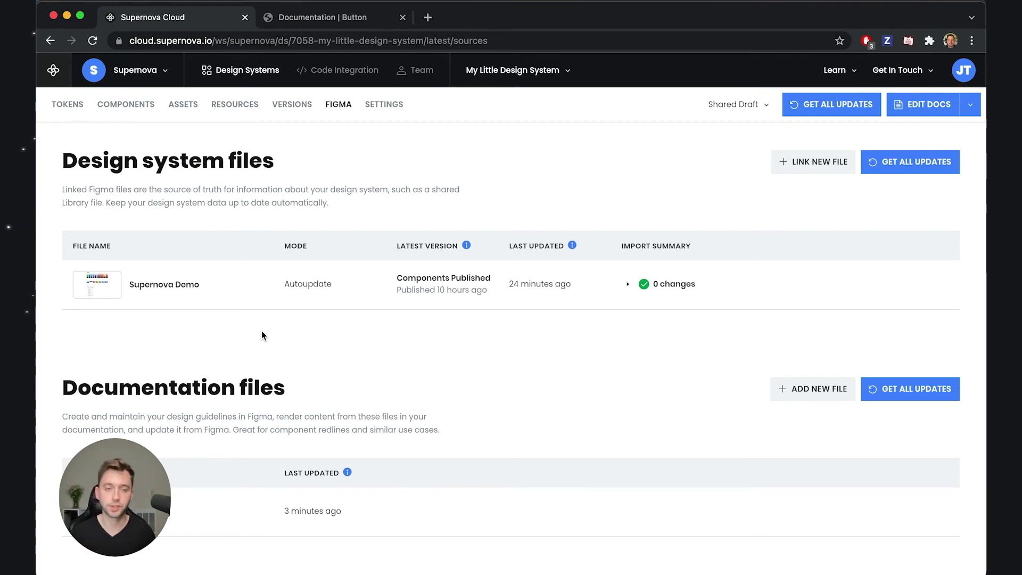
pyautogui.scroll(-1, 263, 332)
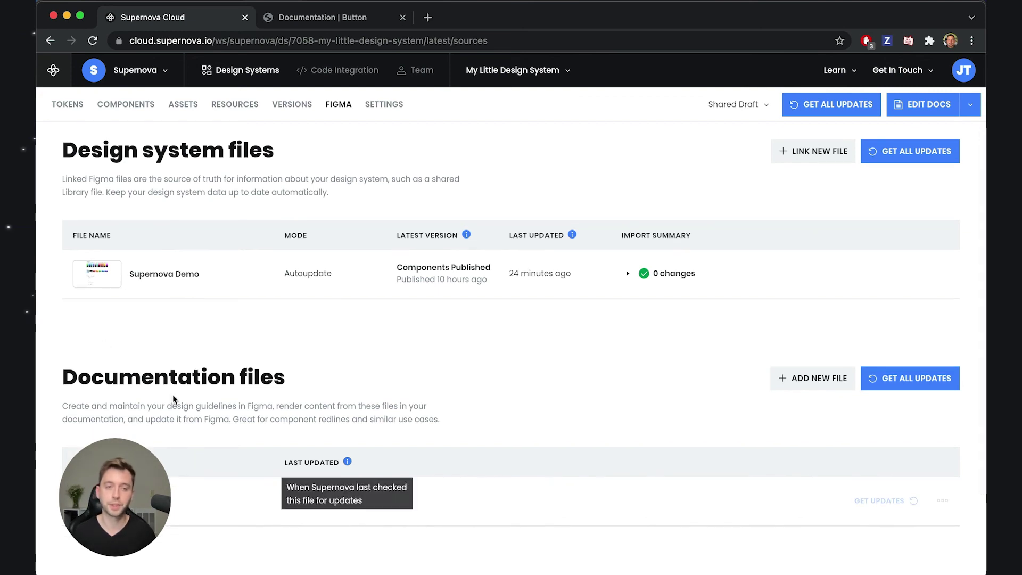
pyautogui.moveTo(223, 499)
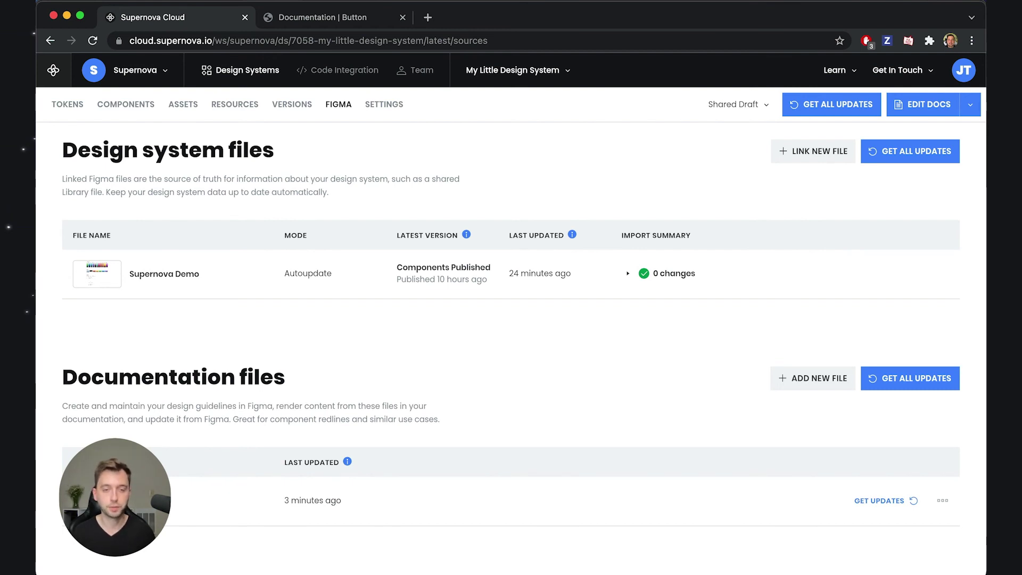
pyautogui.click(877, 502)
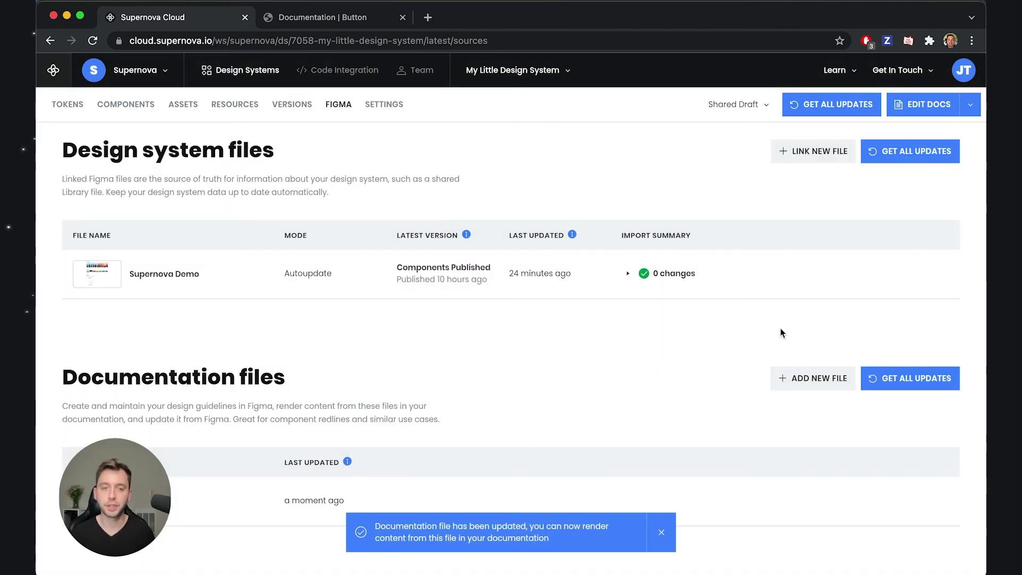
# Reopen the Using Figma Content page in the docs editor and scroll to the Icons frame's teal Regular and purple Tiny headings.
pyautogui.click(924, 112)
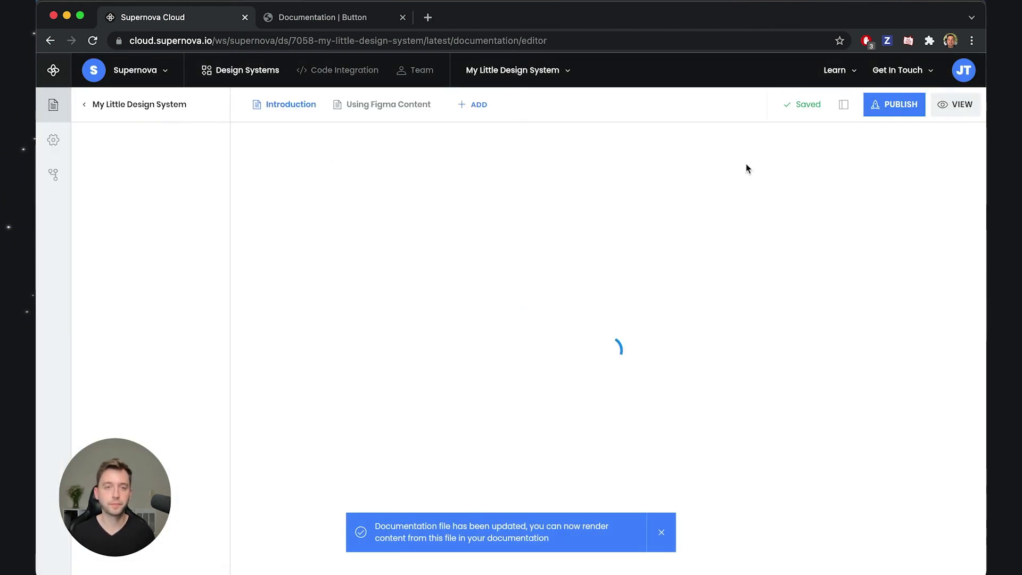
pyautogui.click(367, 108)
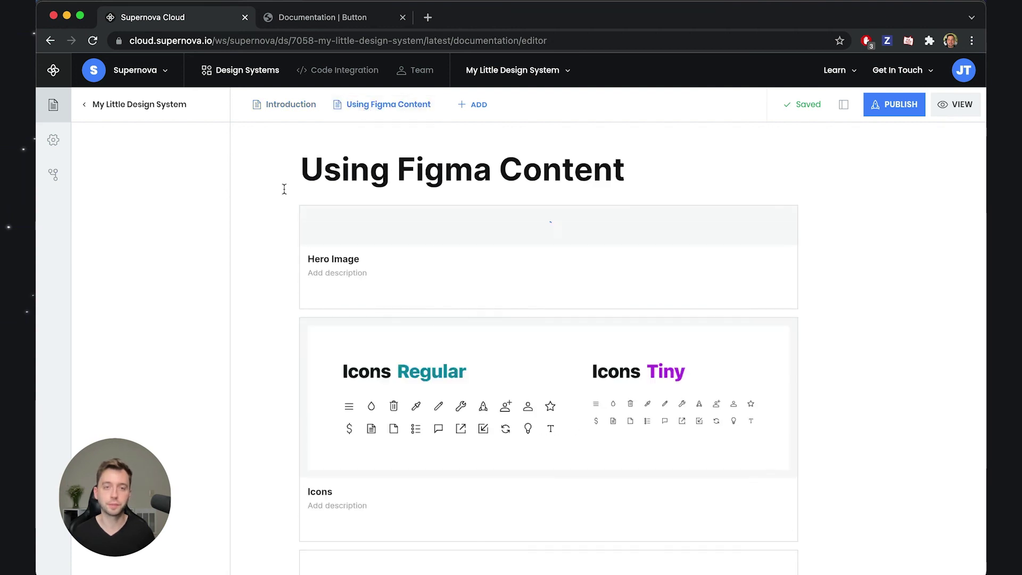
pyautogui.scroll(-3, 262, 242)
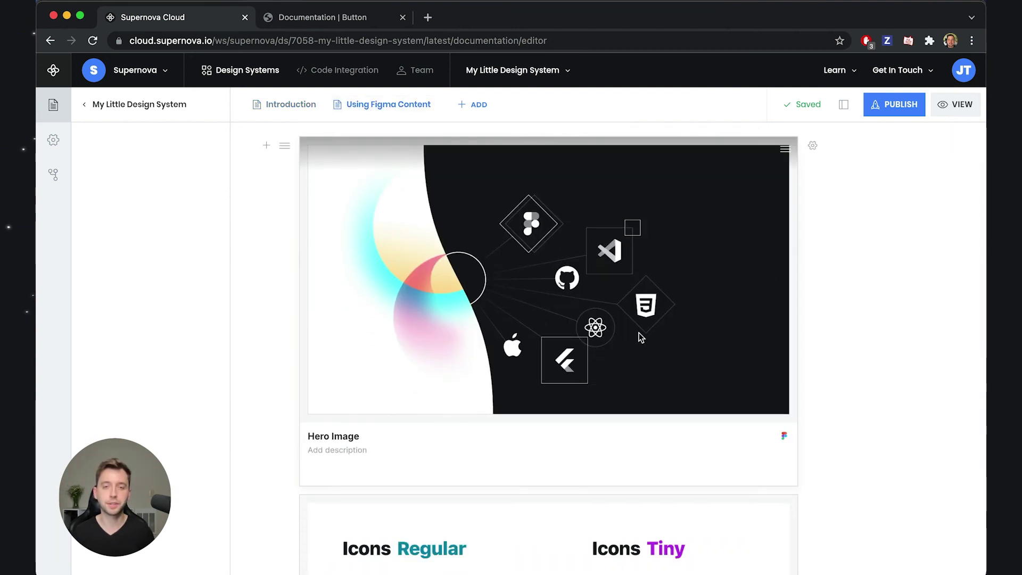
pyautogui.scroll(-2, 648, 324)
pyautogui.scroll(-4, 670, 340)
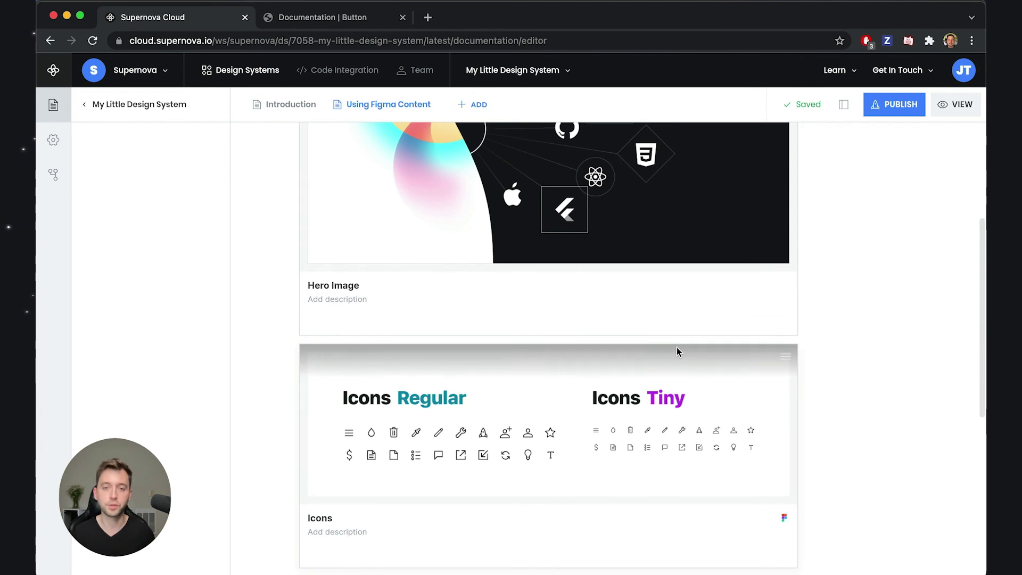